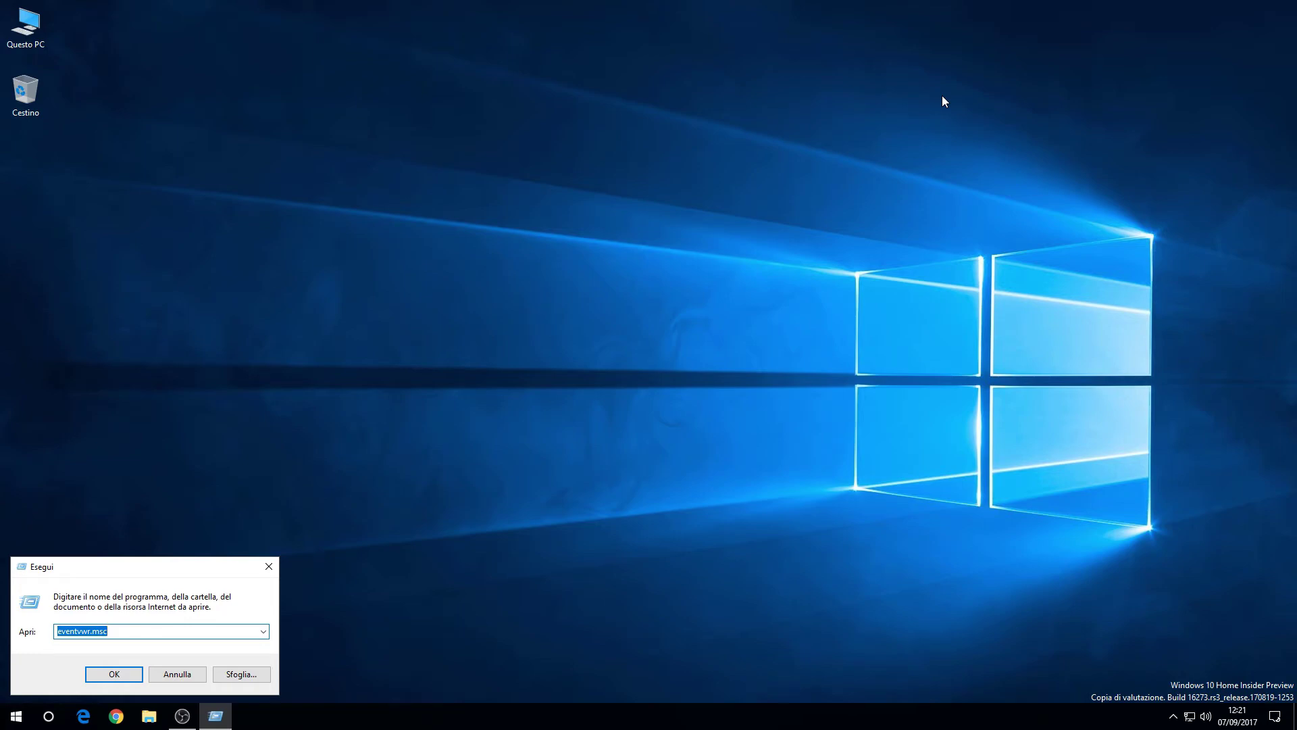
# Launch Event Viewer with eventvwr.msc, expand Registri di Windows and look through the Applicazione log.
pyautogui.press('Return')
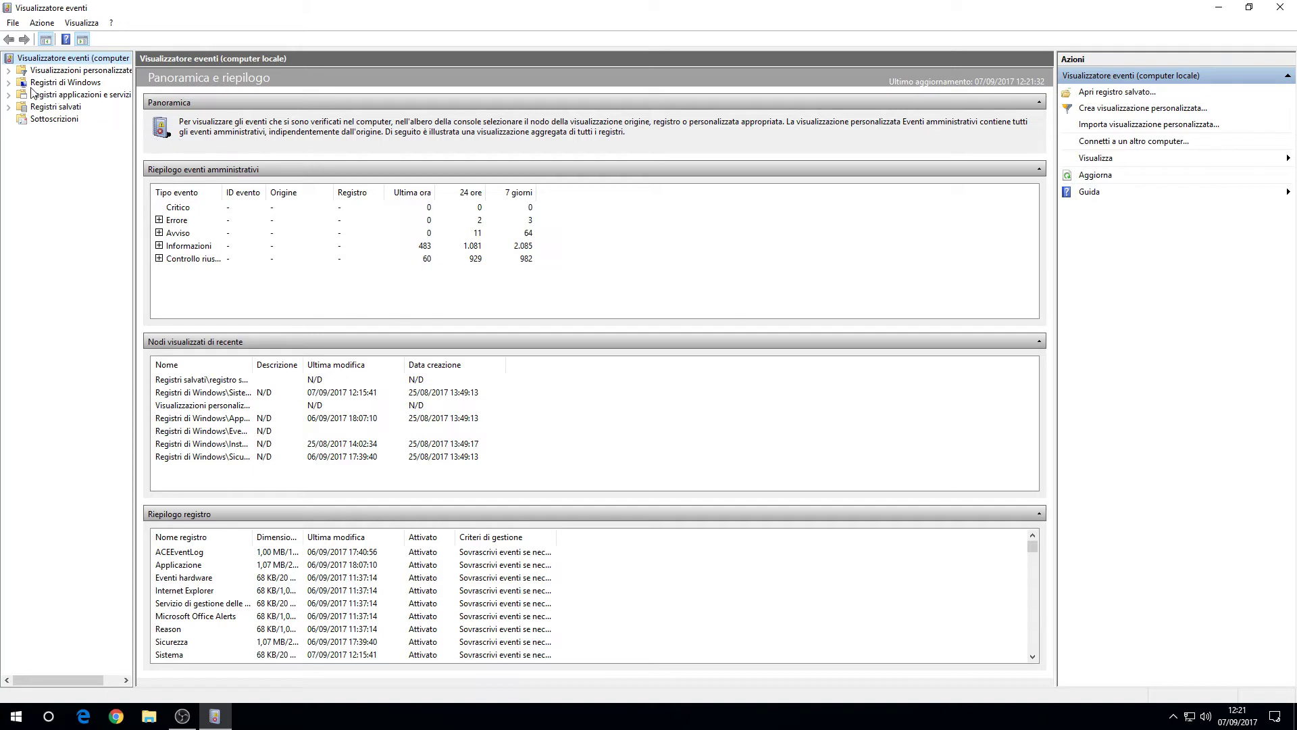
pyautogui.click(10, 83)
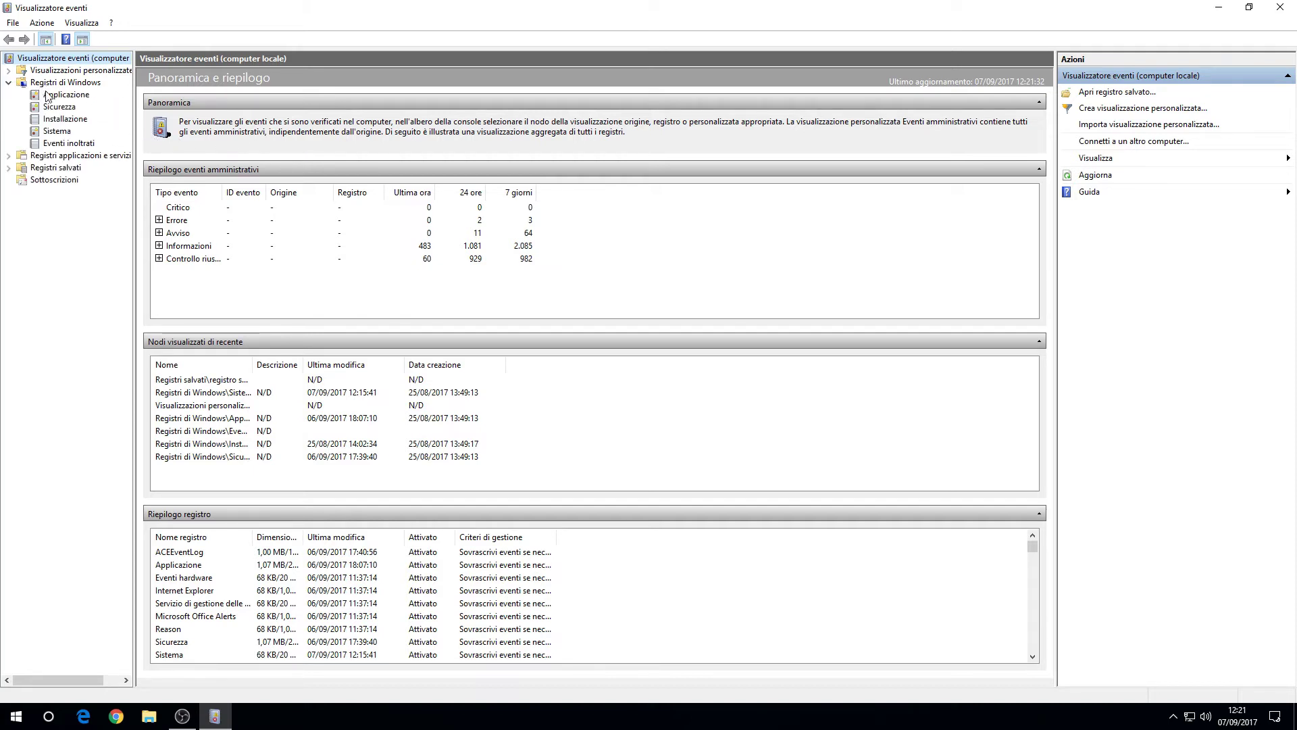
pyautogui.click(66, 95)
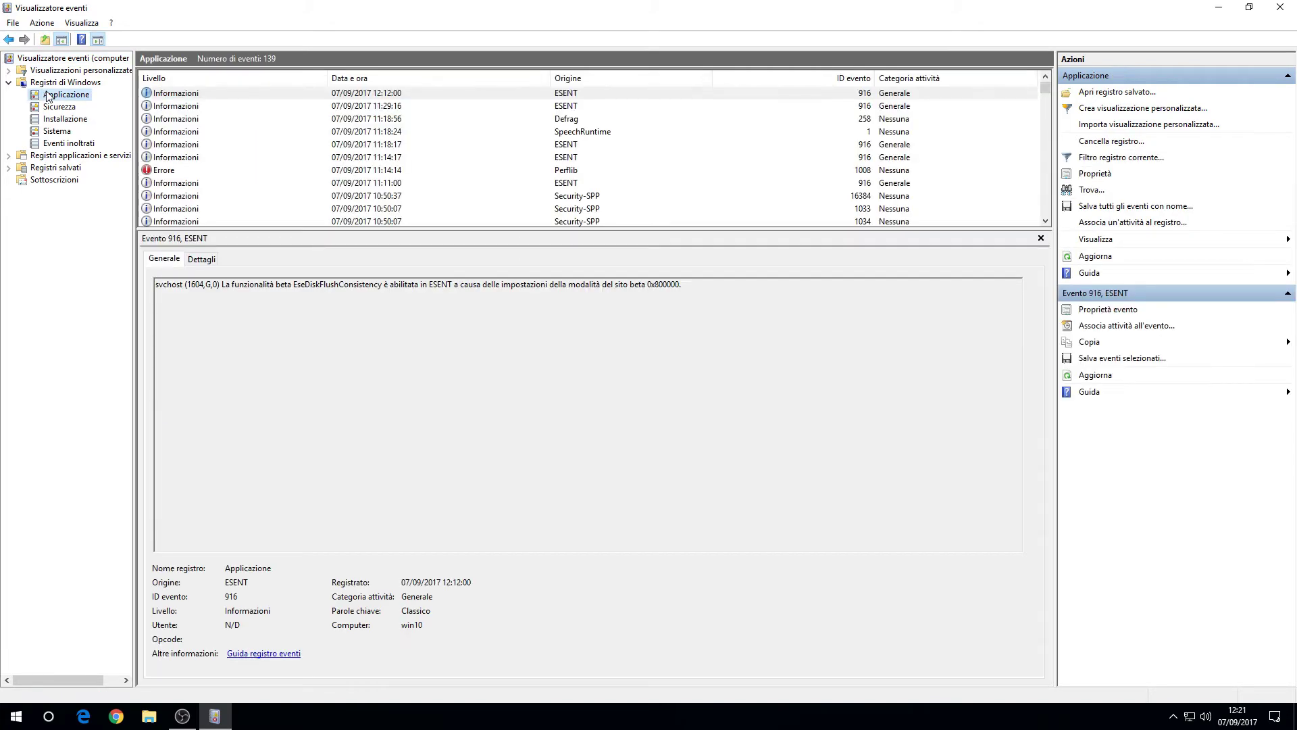
pyautogui.scroll(-4, 200, 124)
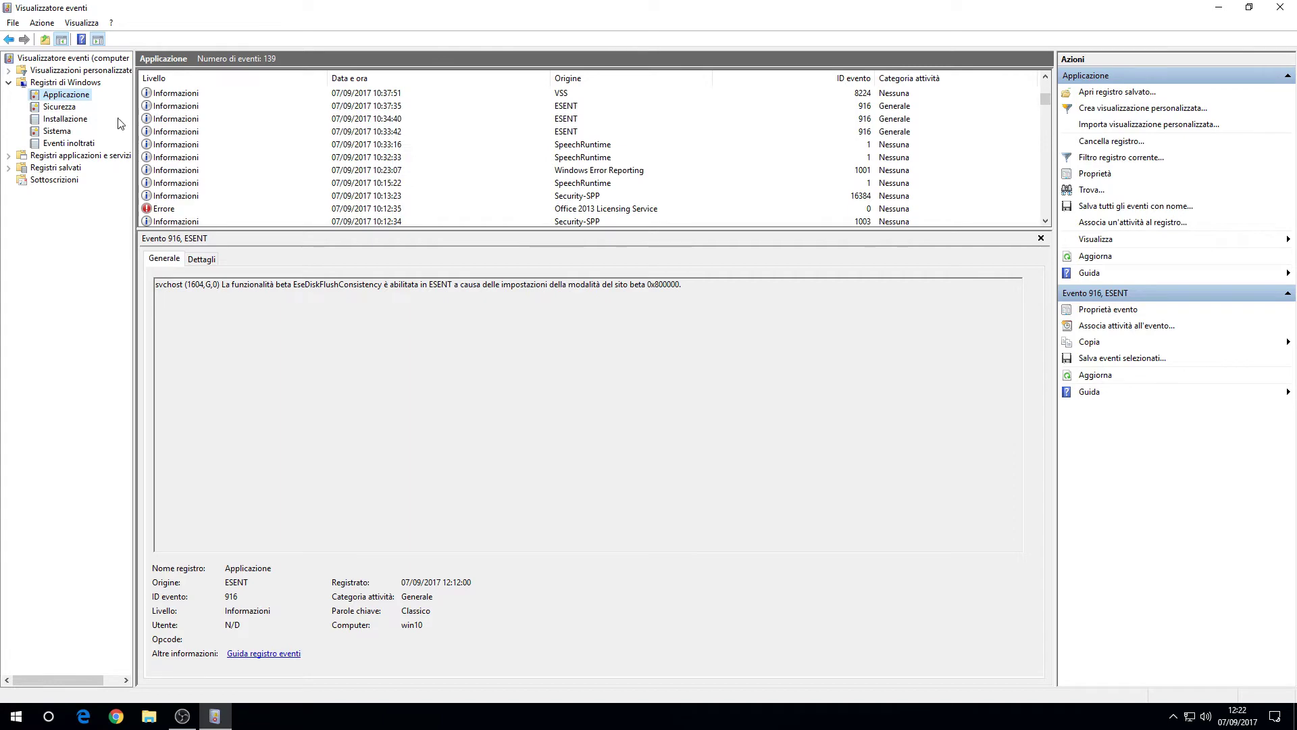
# Review the Sicurezza, Installazione, Sistema and Eventi inoltrati logs under Registri di Windows, returning to Sistema at the end.
pyautogui.click(67, 110)
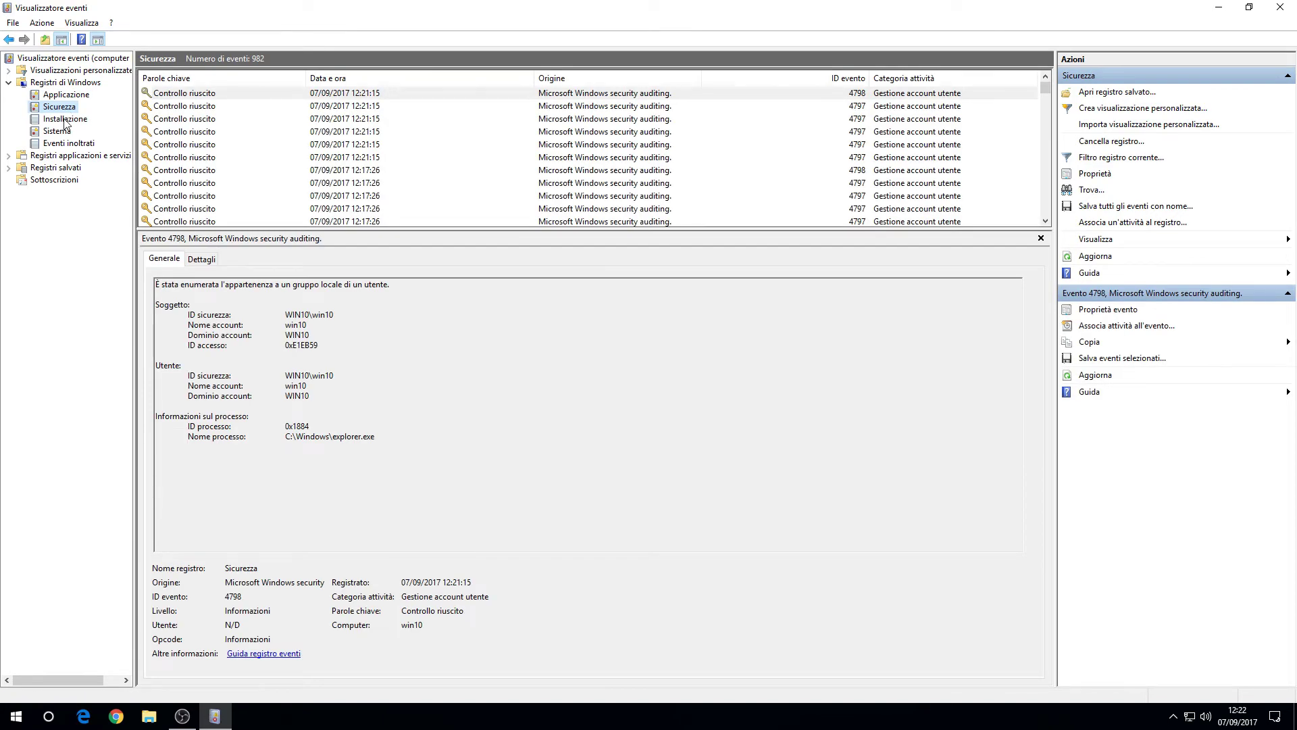
pyautogui.click(66, 120)
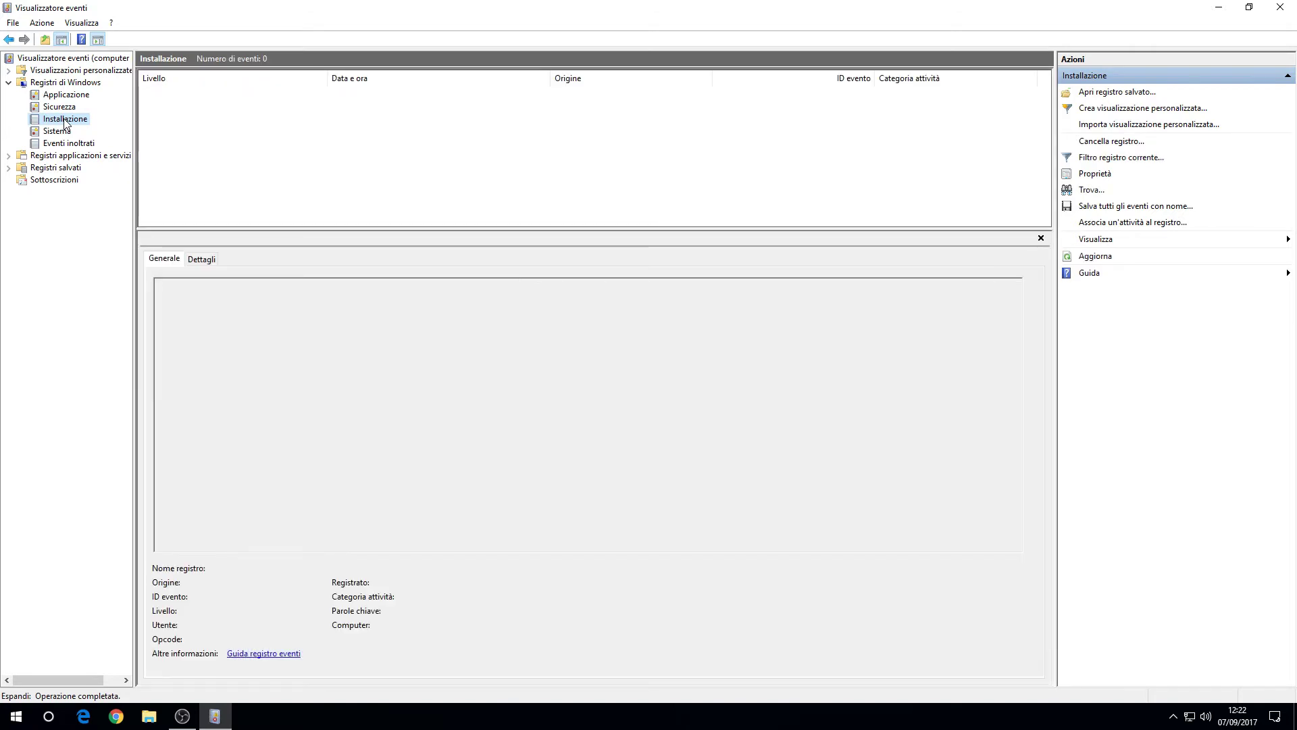
pyautogui.click(65, 130)
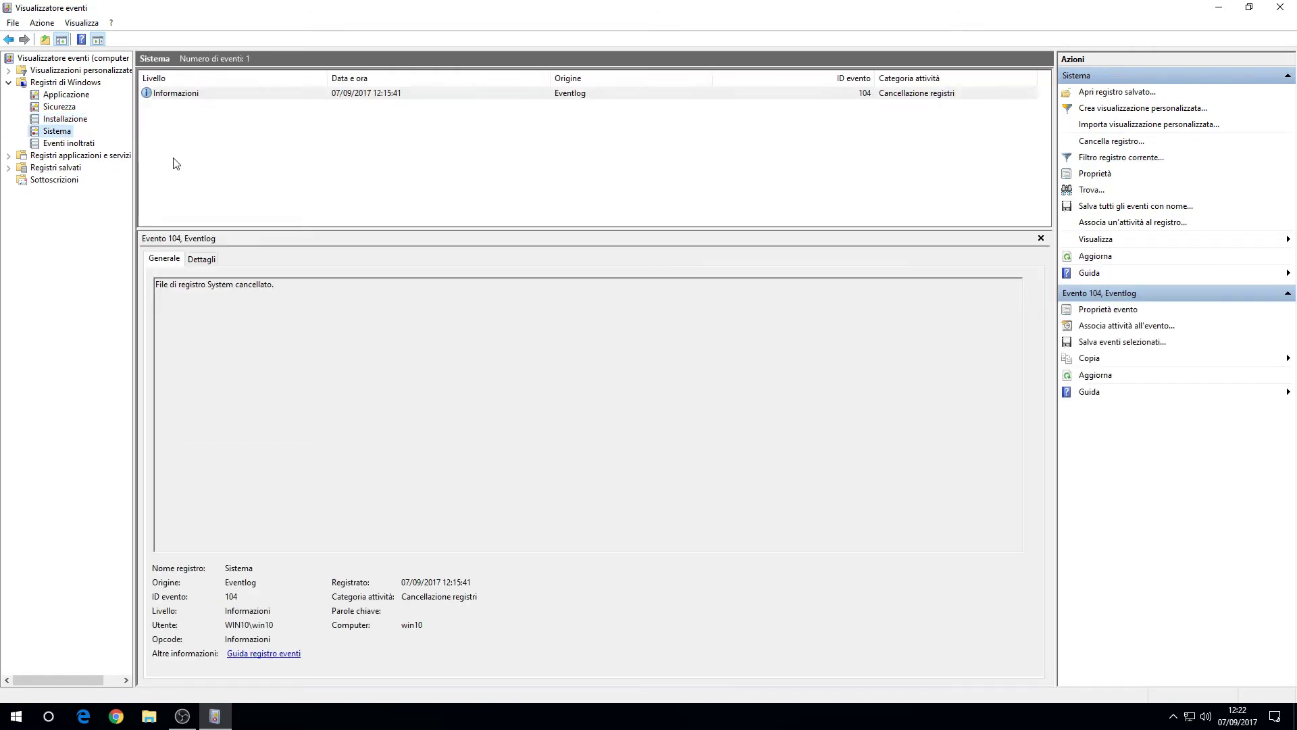
pyautogui.click(79, 144)
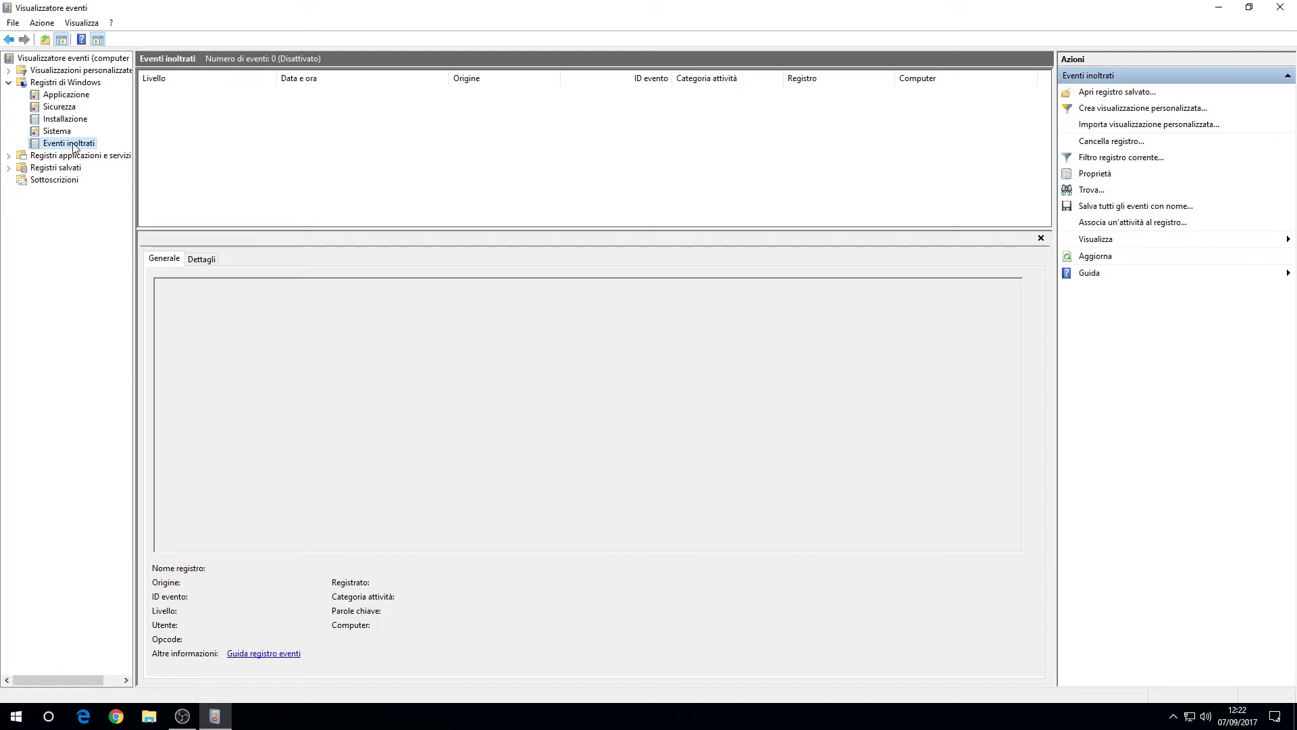
pyautogui.click(60, 133)
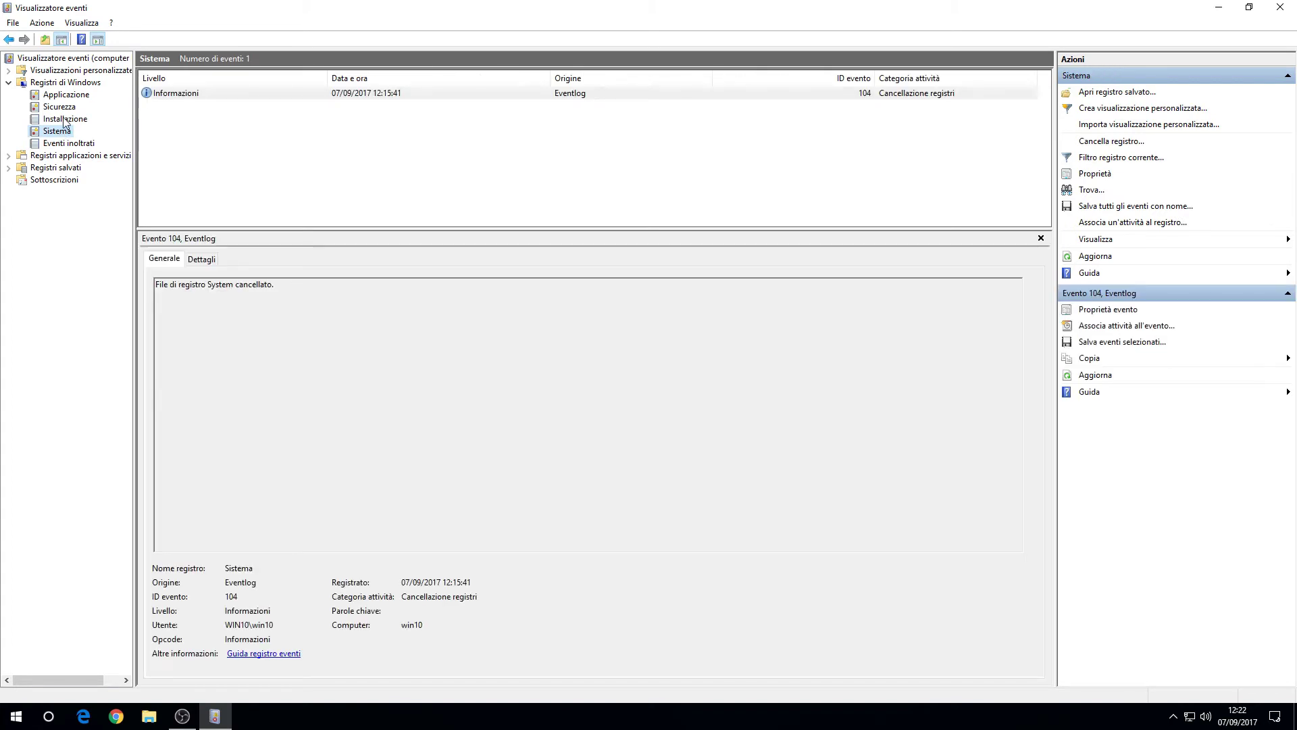
# Select the Perflib error in the Applicazione log and copy its event ID.
pyautogui.click(66, 98)
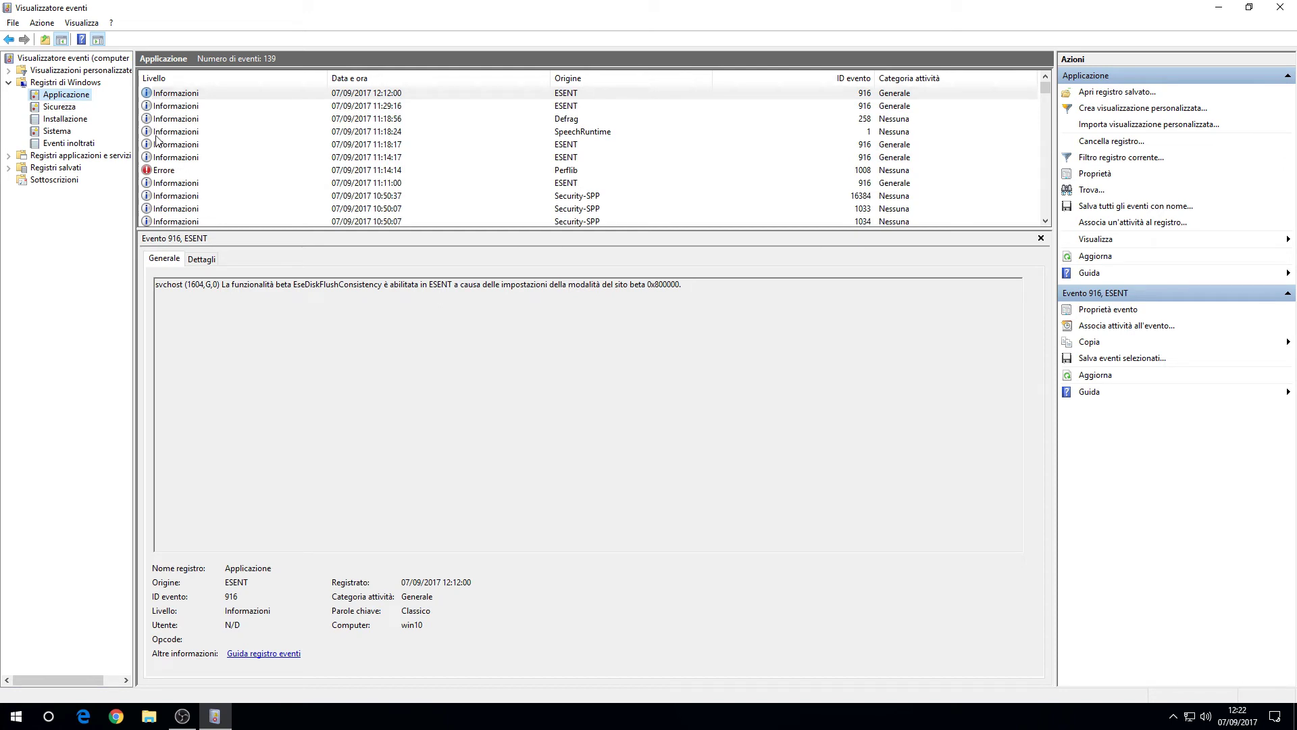
pyautogui.click(169, 171)
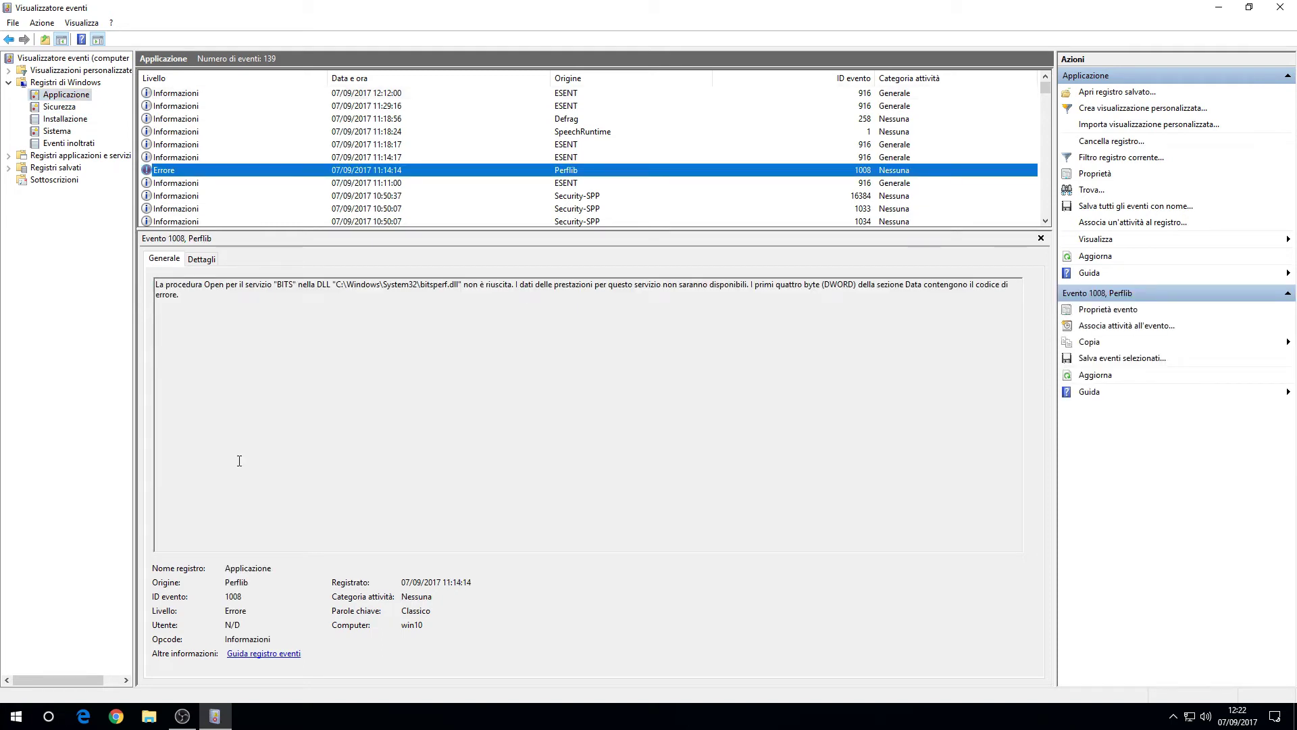
pyautogui.moveTo(245, 599); pyautogui.dragTo(225, 598)
pyautogui.rightClick(229, 599)
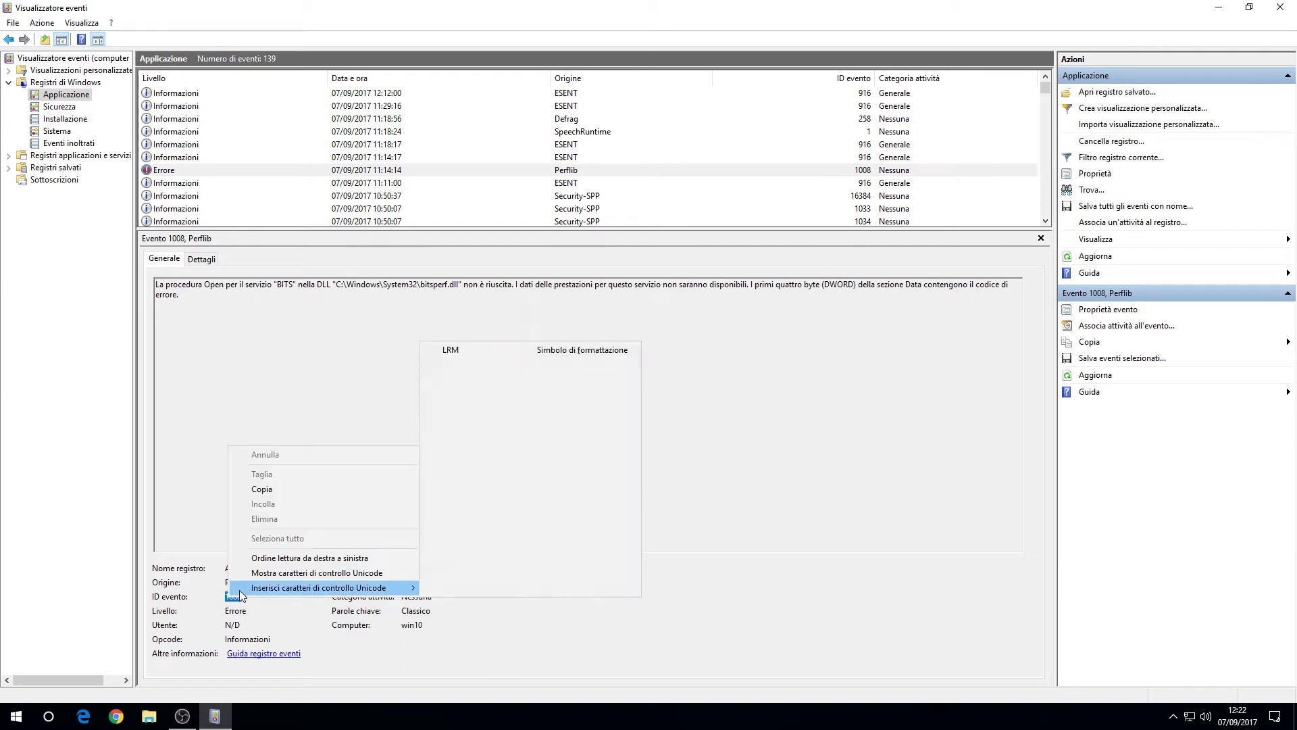
pyautogui.click(287, 490)
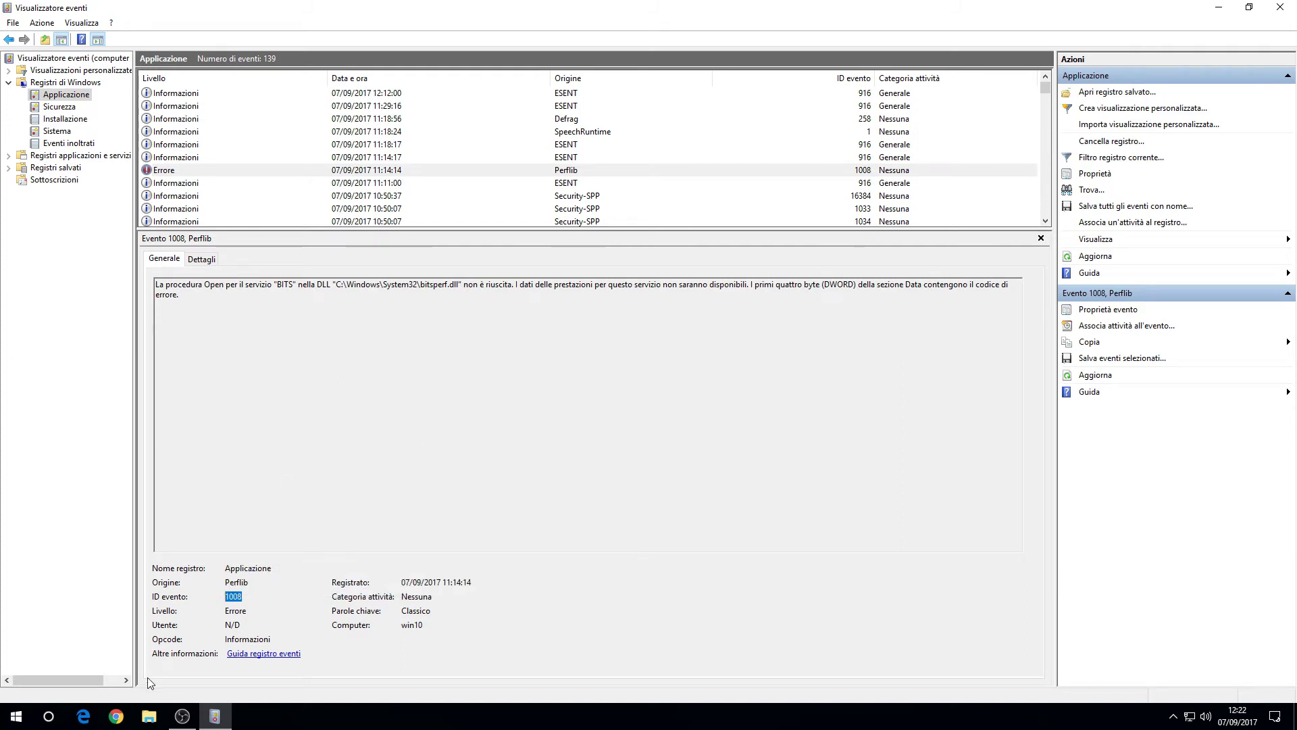
# Switch to Chrome and enter the search query "windows 10: id evento 1008".
pyautogui.click(122, 716)
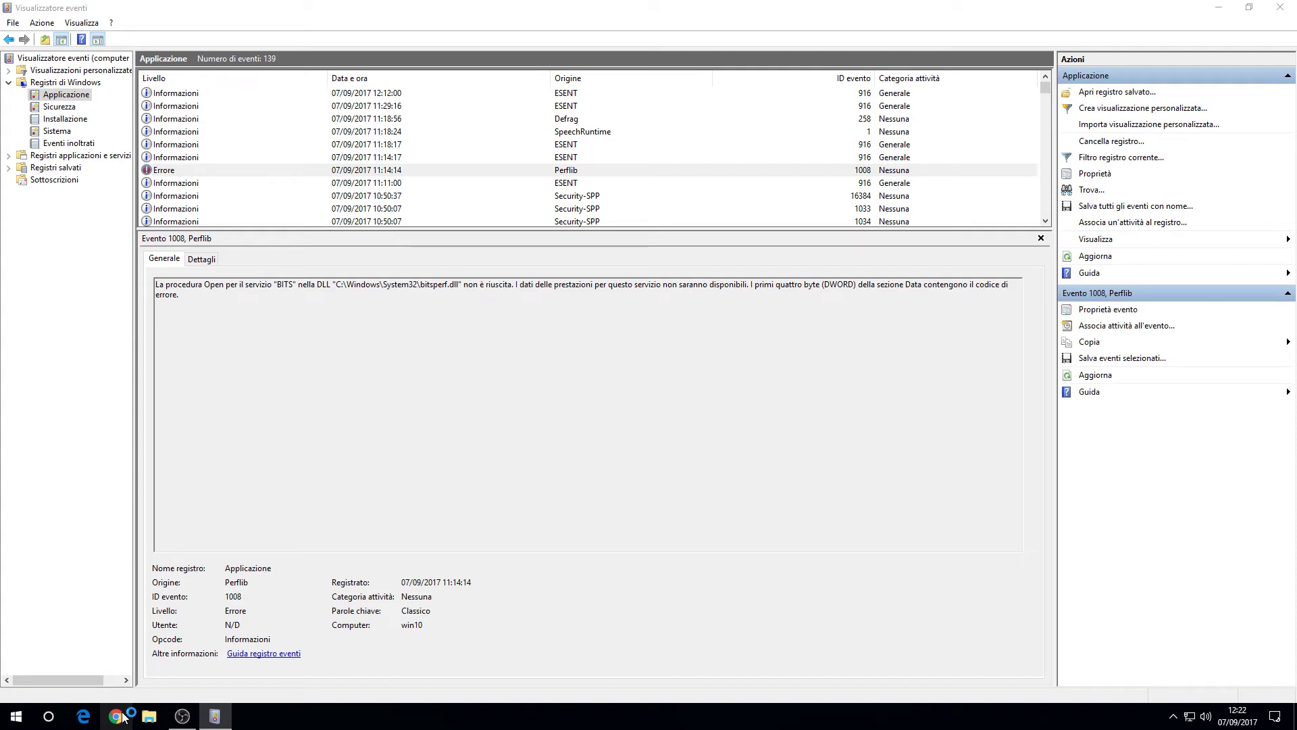
pyautogui.write('win')
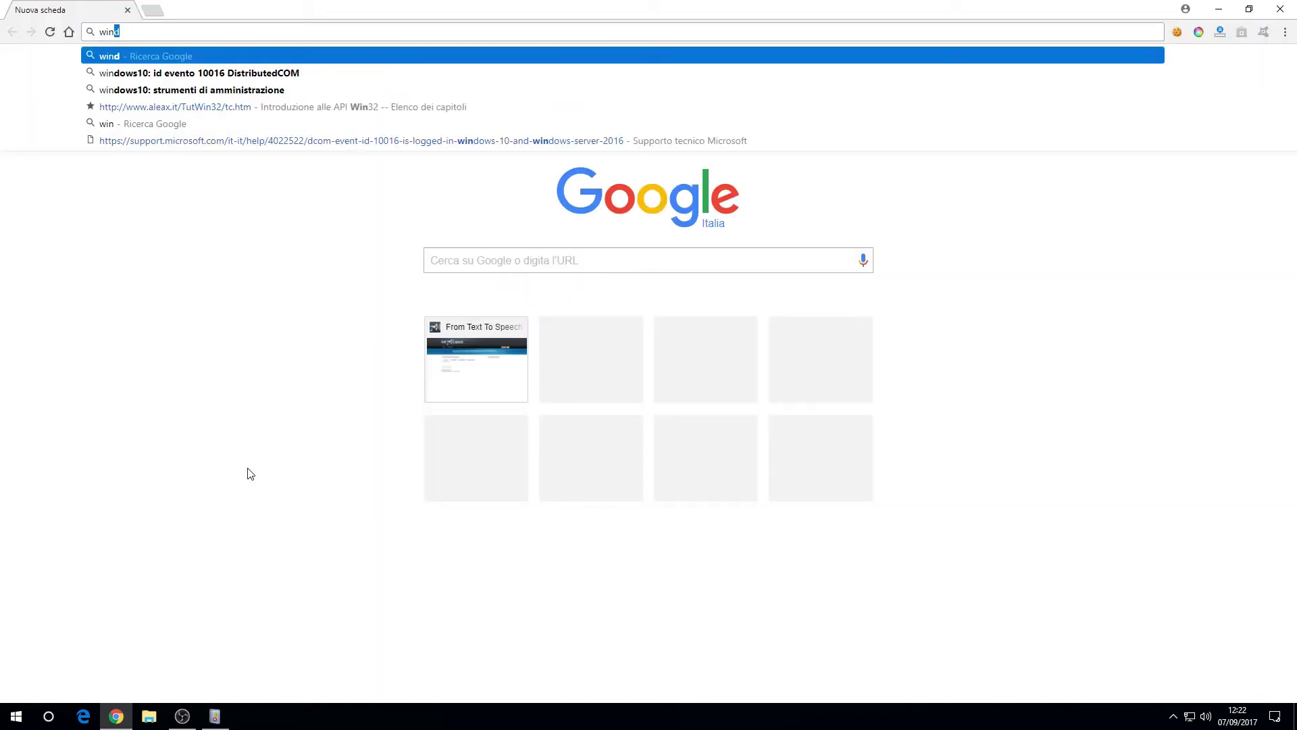
pyautogui.write('dows 10: id ev')
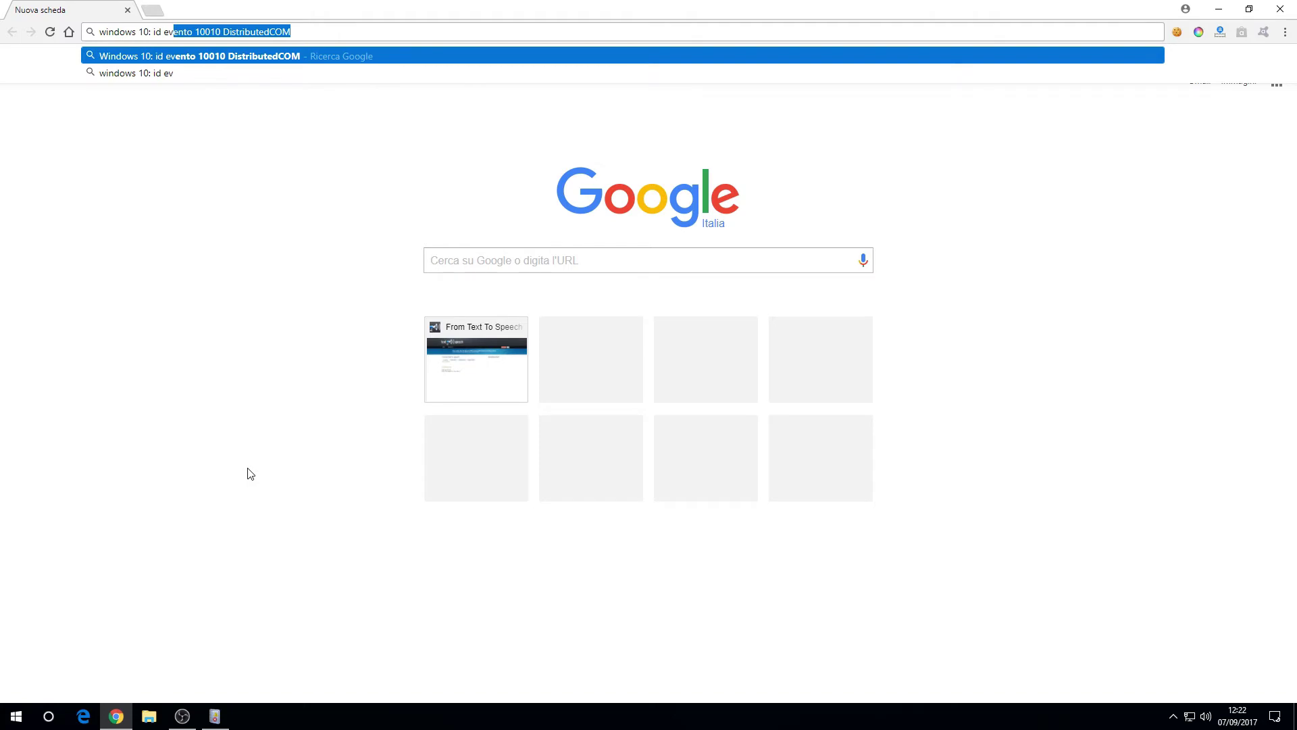
pyautogui.write('ento 1008')
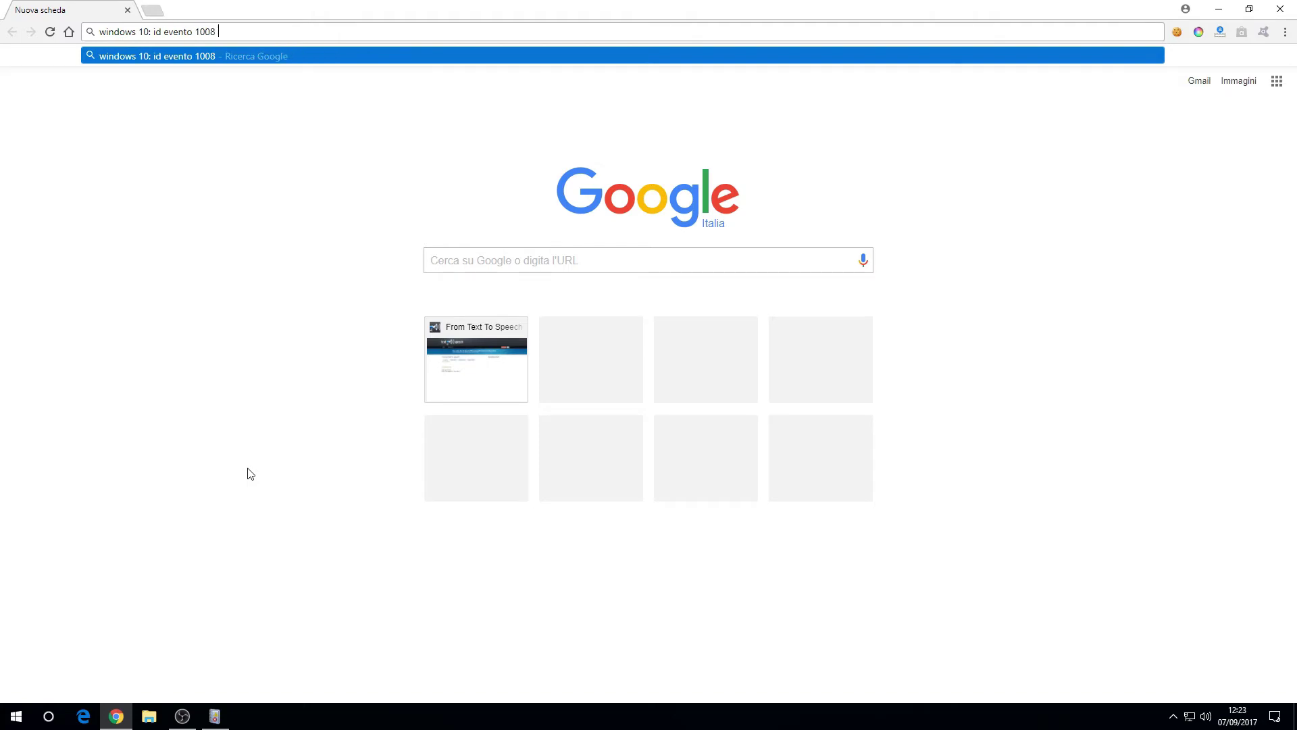
# Copy the error's source name from Event Viewer, append it to the Chrome query and search for "windows 10: id evento 1008 Perflib".
pyautogui.click(223, 721)
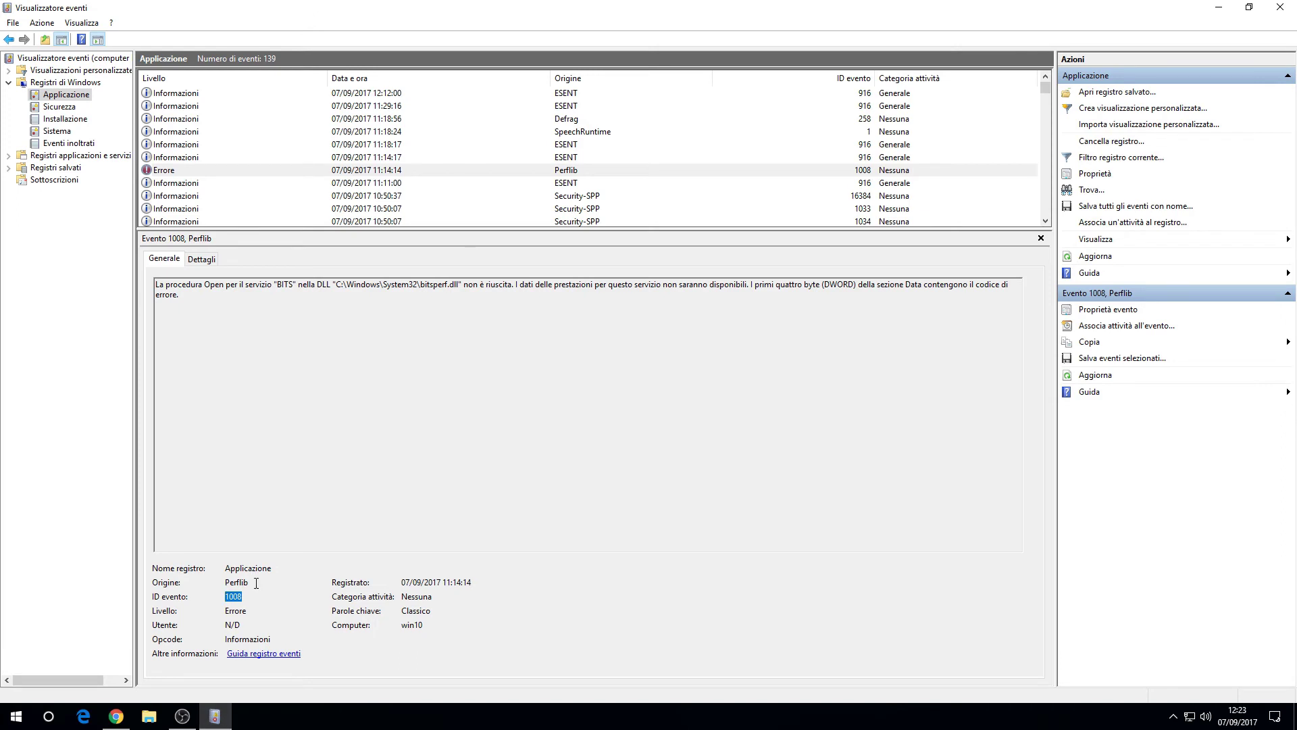
pyautogui.doubleClick(226, 585)
pyautogui.rightClick(225, 585)
pyautogui.click(270, 481)
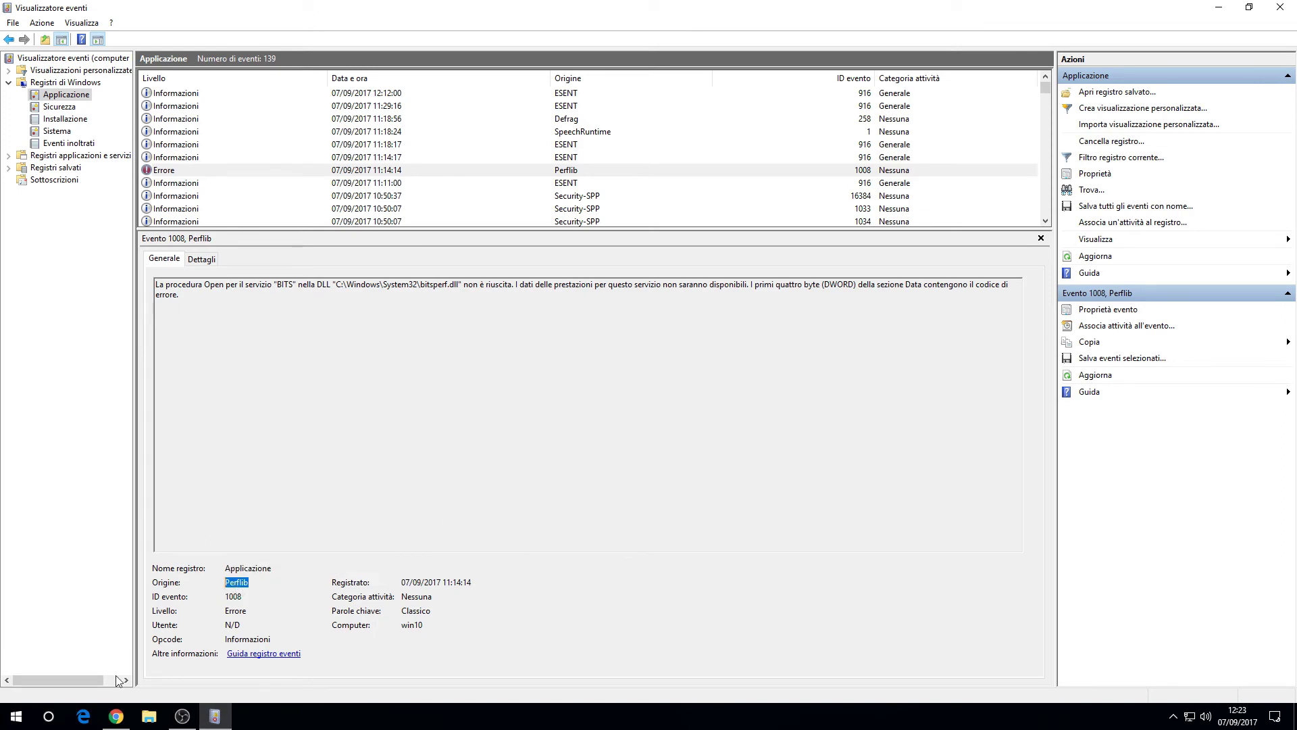
pyautogui.click(117, 717)
pyautogui.hotkey('ctrl', 'v')
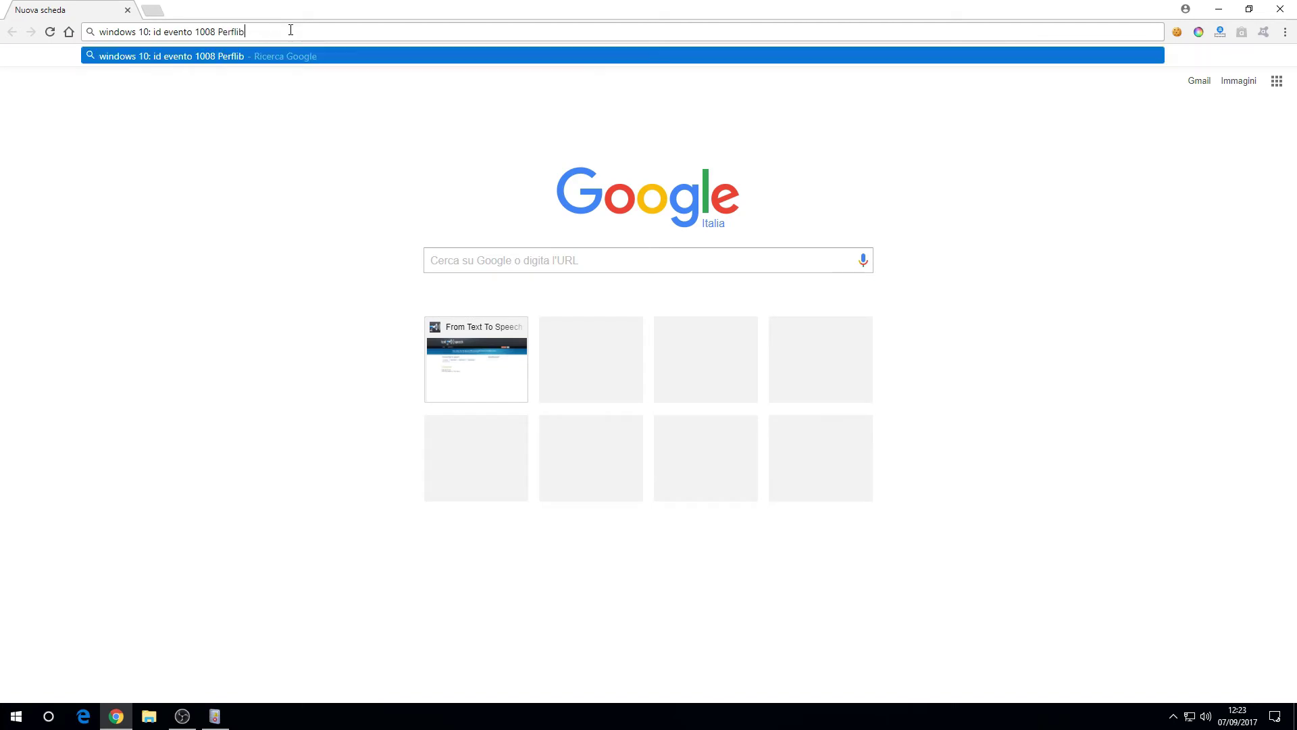
pyautogui.press('Return')
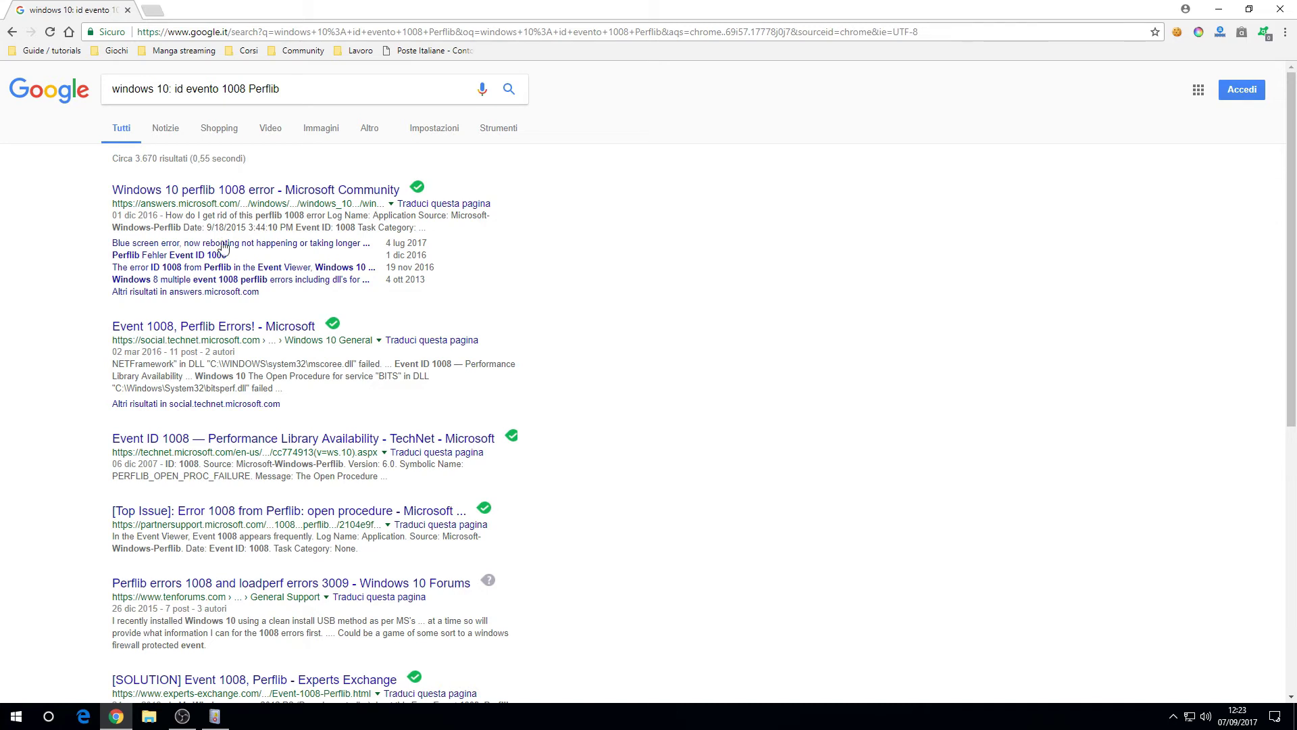
# Open the TechNet forum result "Event 1008, Perflib Errors!" and read through the question and answers.
pyautogui.click(205, 331)
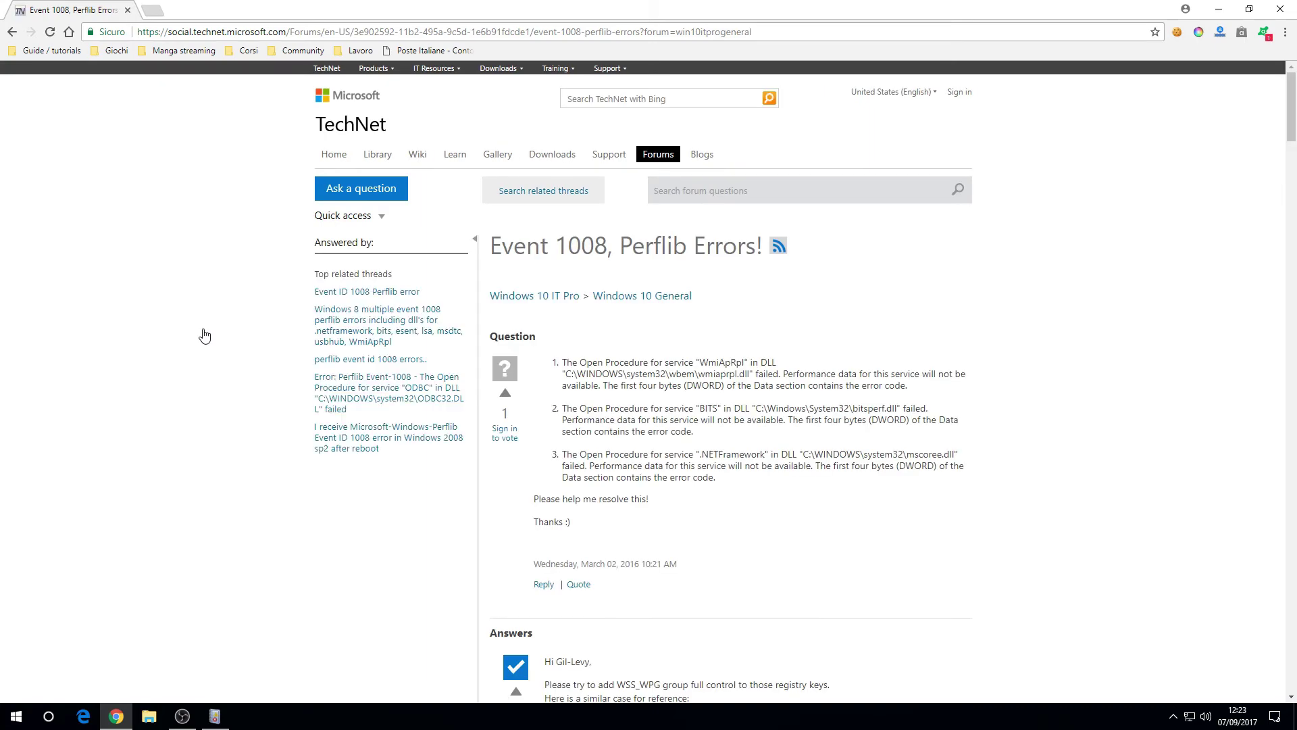
pyautogui.scroll(-1, 205, 336)
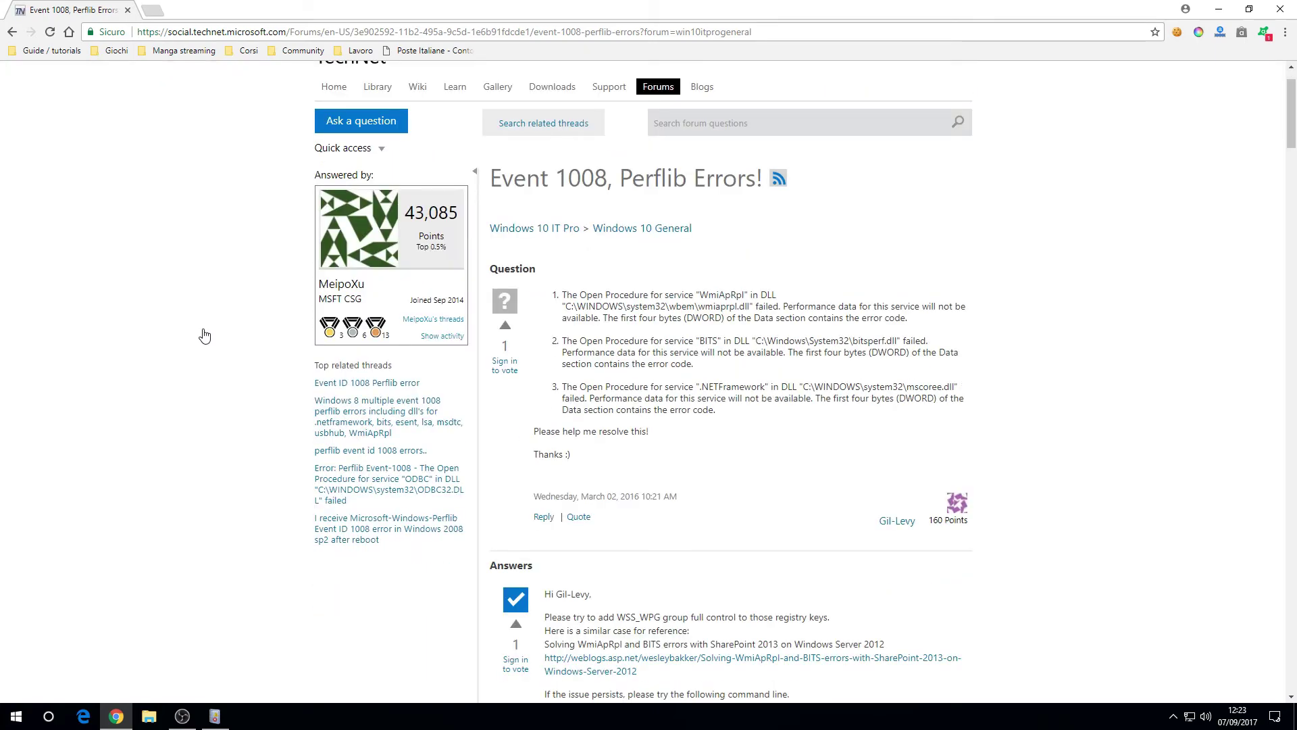
pyautogui.scroll(-2, 205, 336)
# Back in Event Viewer, start a custom view from Registri di Windows for Errore level events logged at any time (In qualsiasi momento).
pyautogui.hotkey('alt', 'Tab')
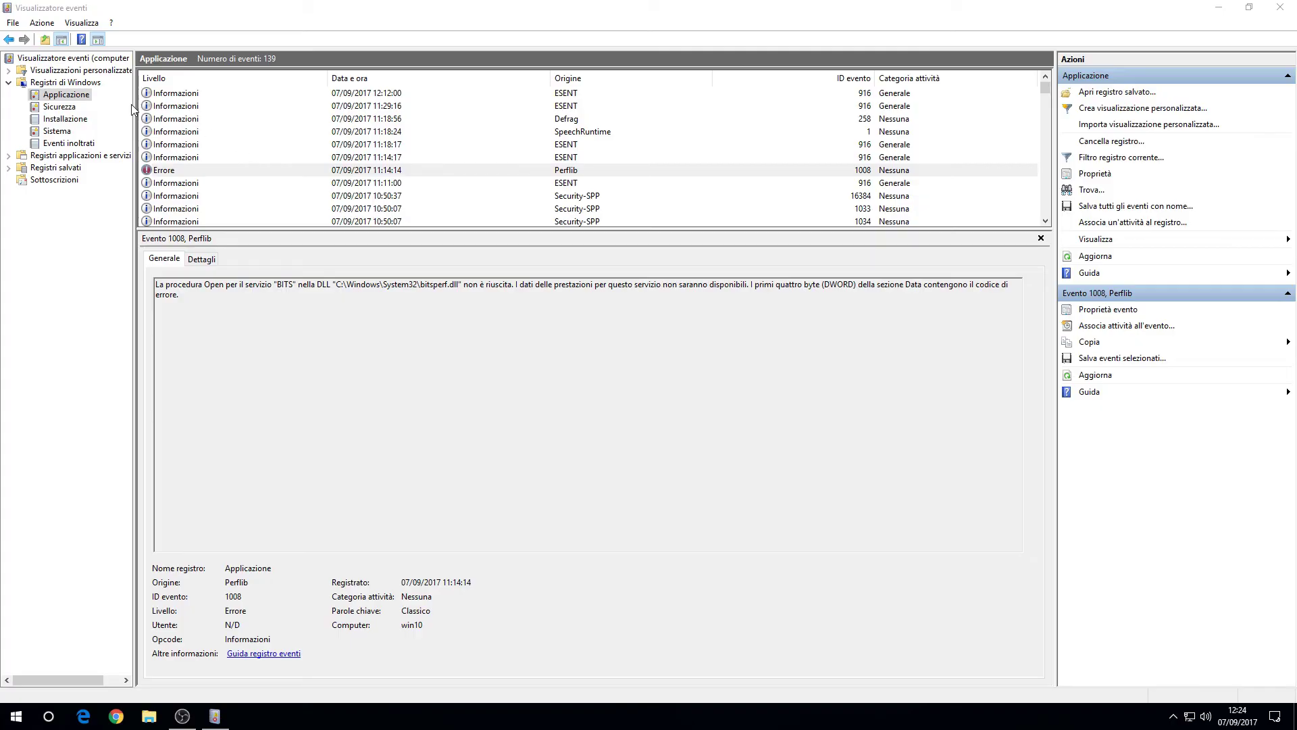
pyautogui.rightClick(58, 83)
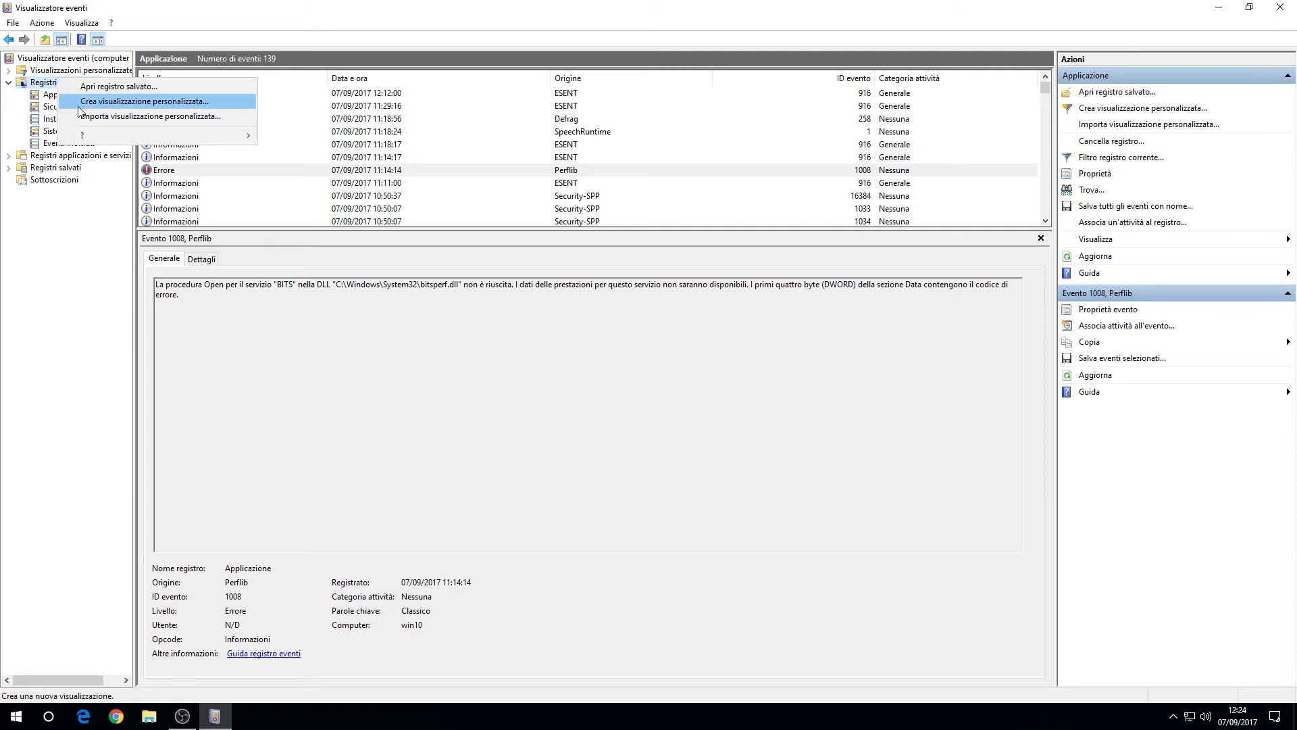
pyautogui.click(80, 103)
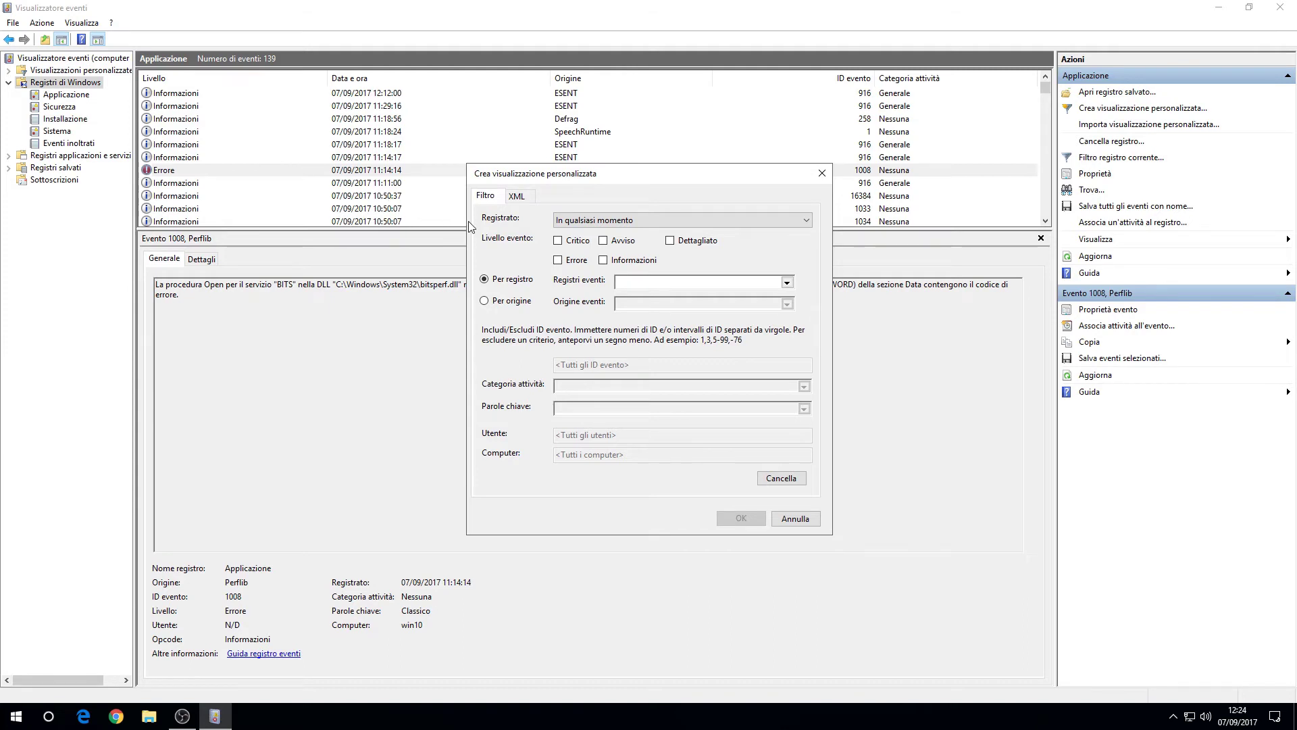
pyautogui.click(565, 266)
pyautogui.click(589, 222)
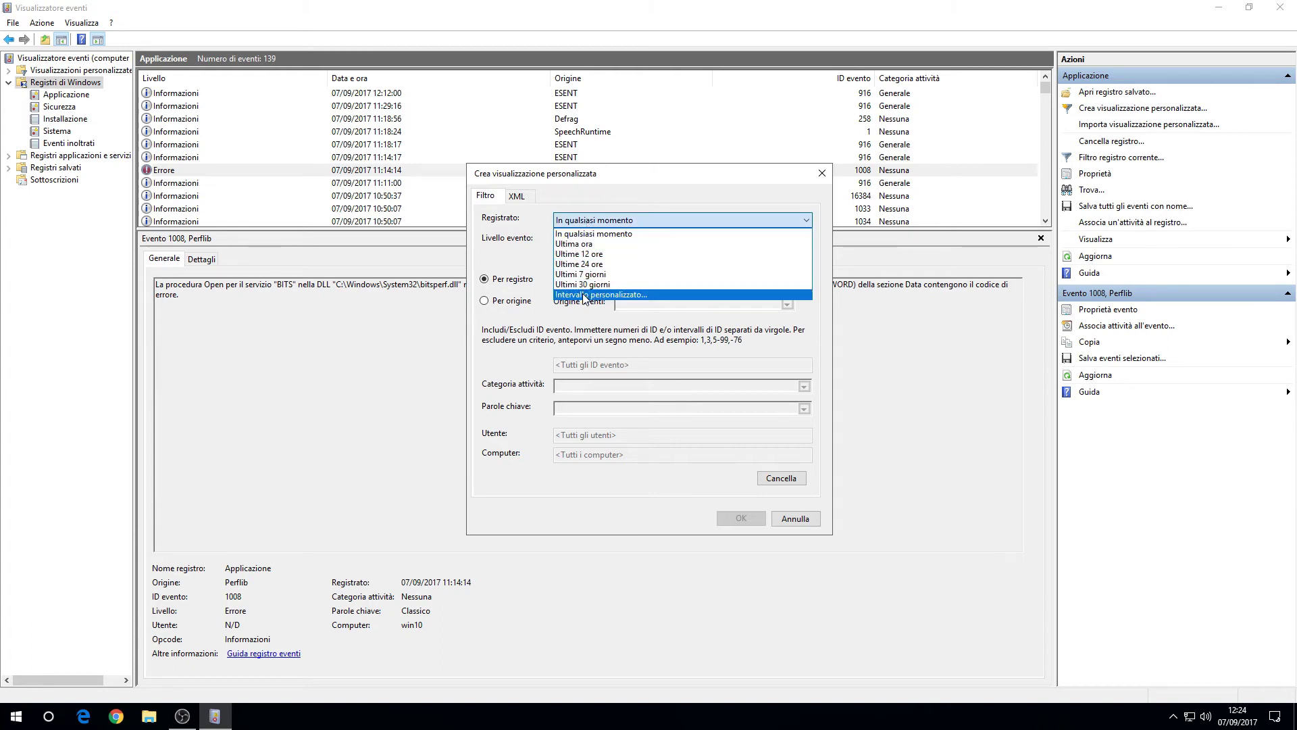
pyautogui.click(592, 234)
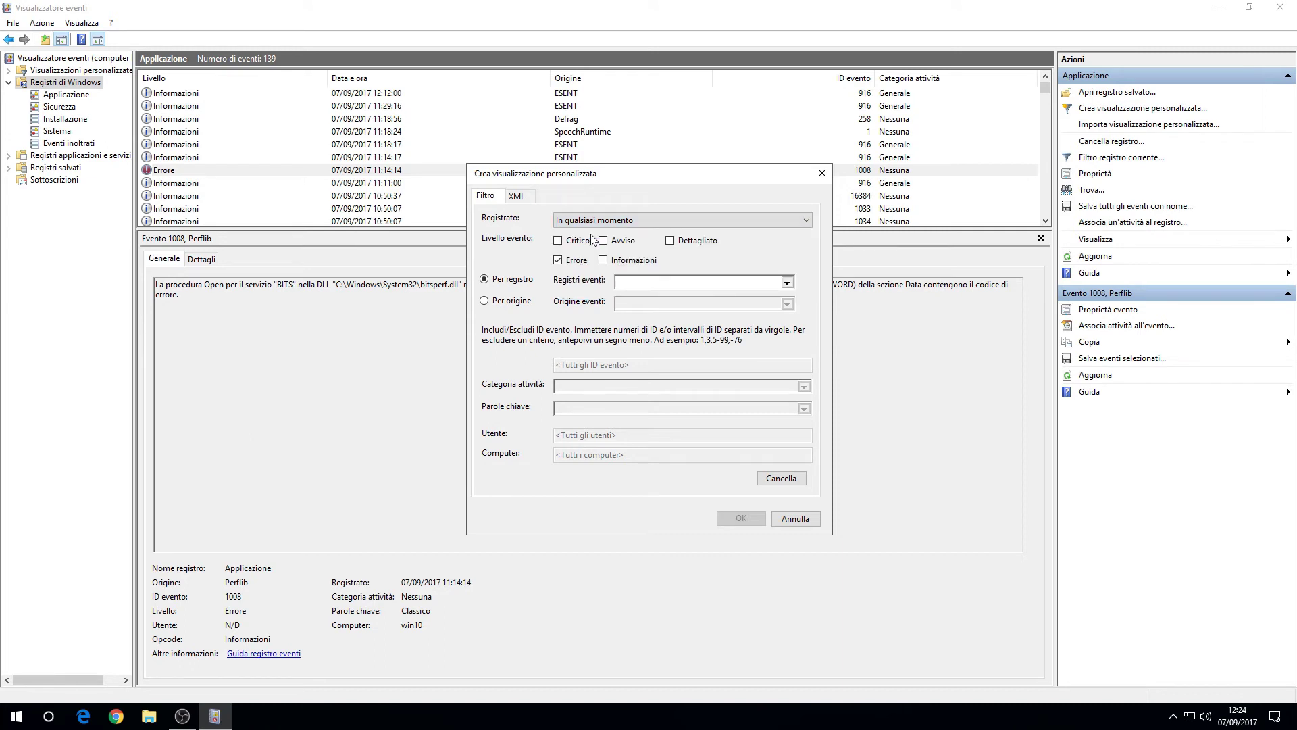
# Include all the Registri di Windows logs as the event logs for the custom view.
pyautogui.click(787, 283)
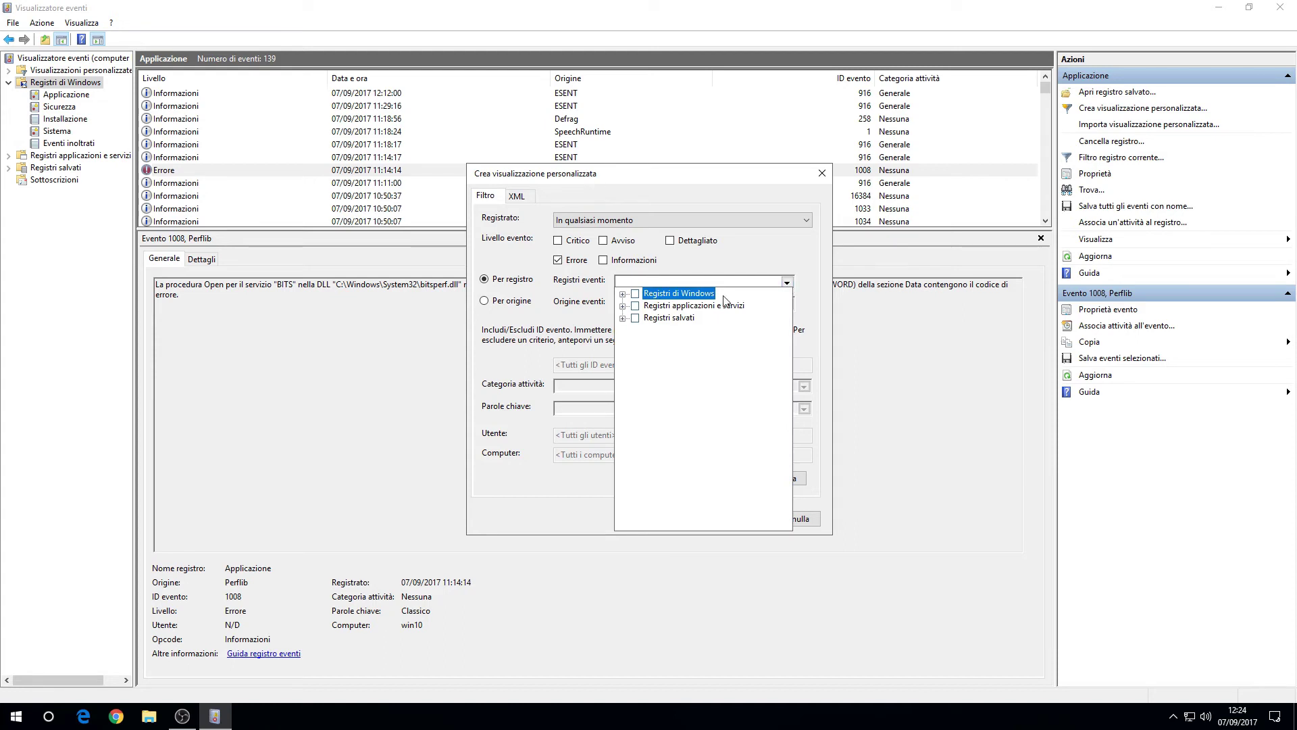
pyautogui.click(622, 294)
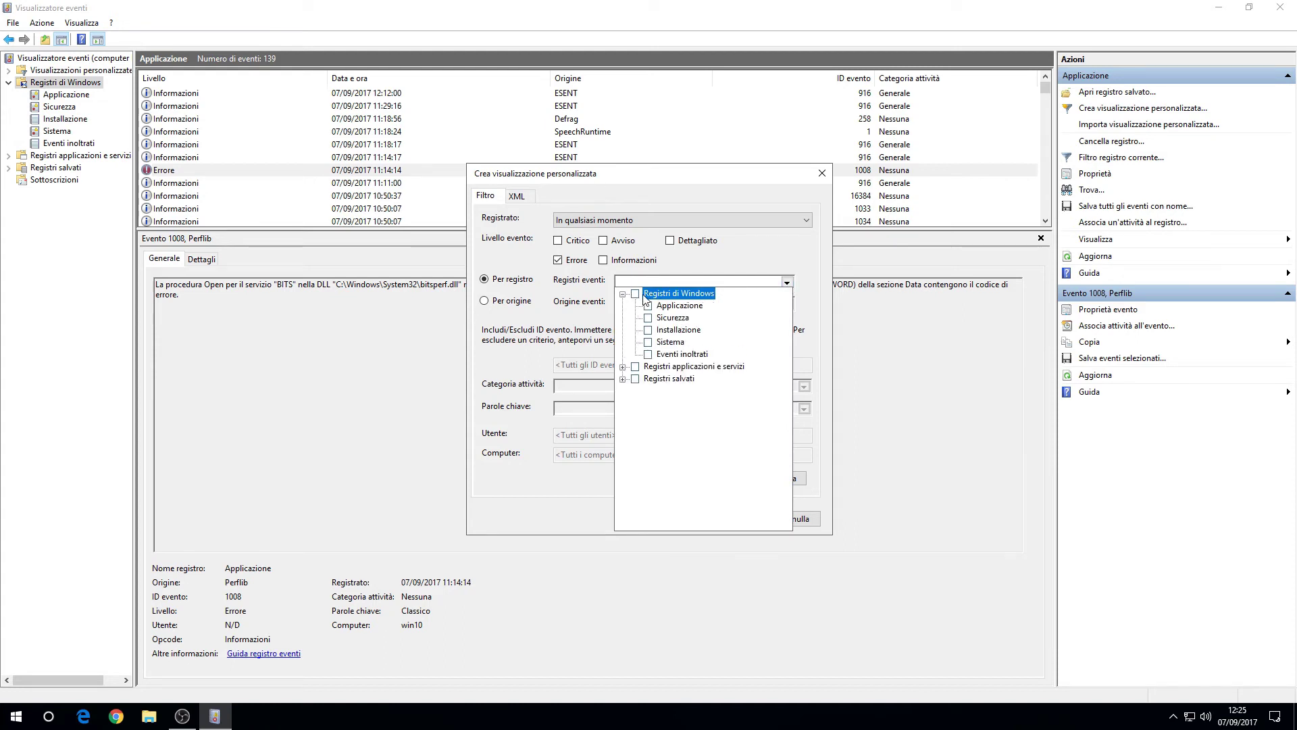
pyautogui.click(622, 294)
pyautogui.click(635, 294)
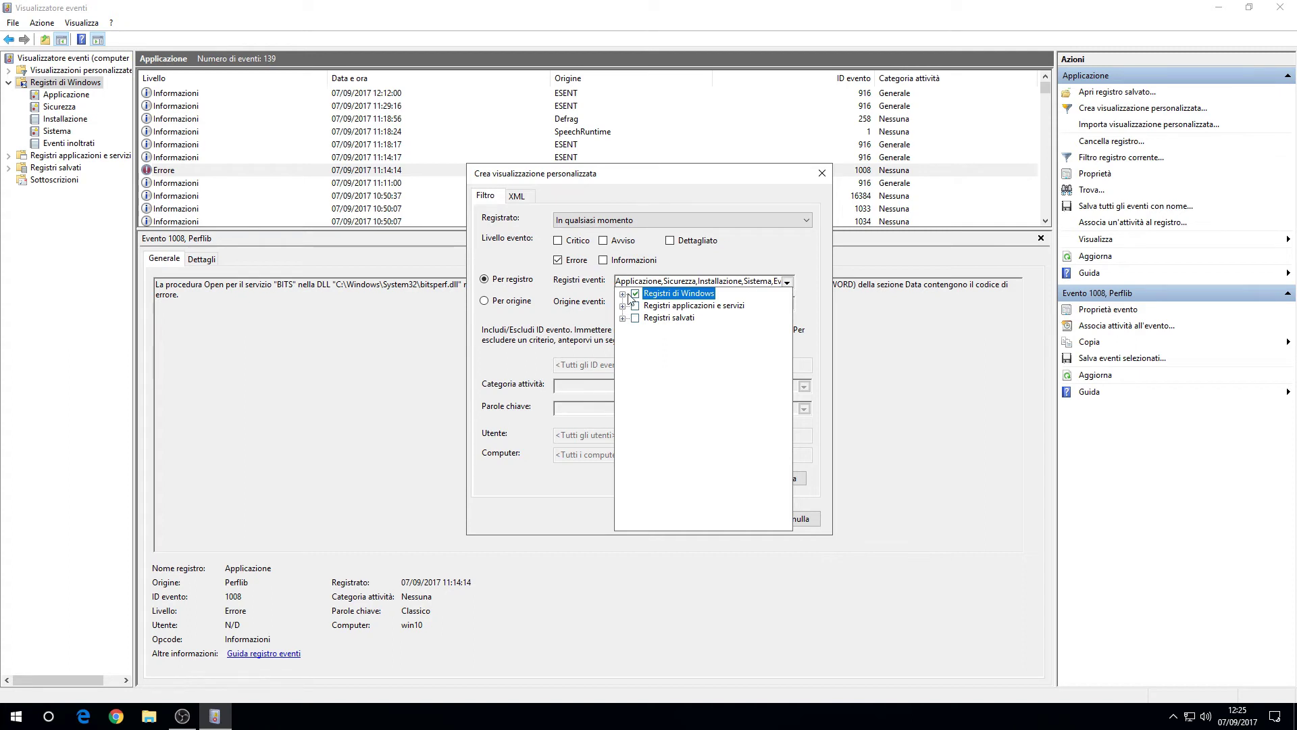
pyautogui.click(786, 284)
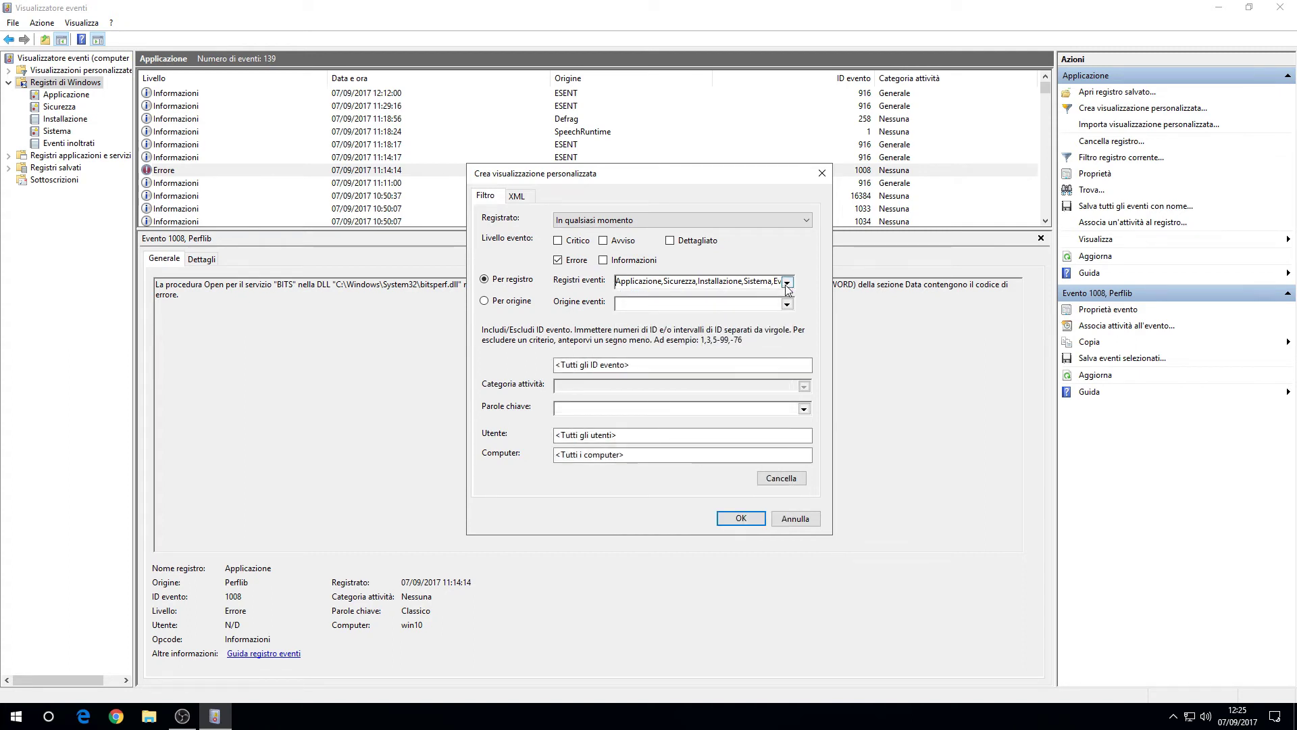
# Restrict the custom view to event ID 1008 and save it under Visualizzazioni personalizzate with the name "nuovo".
pyautogui.click(787, 304)
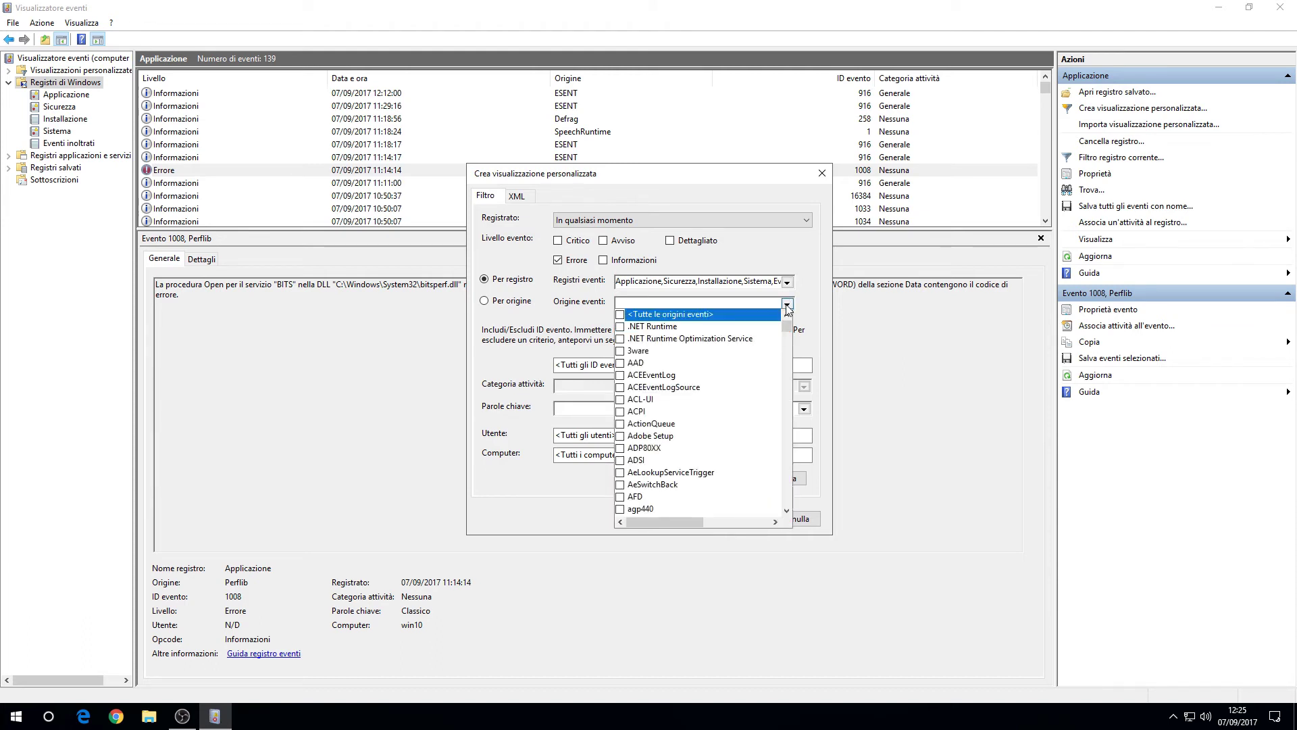
pyautogui.click(787, 305)
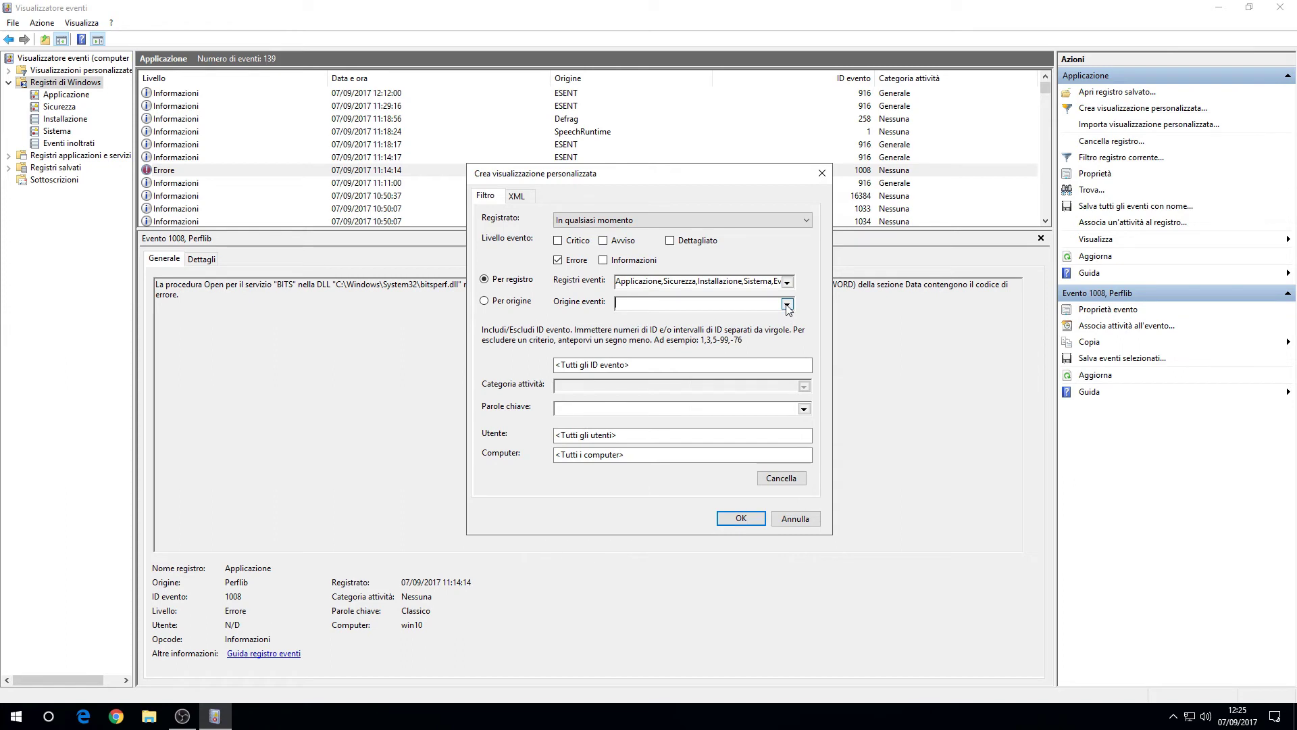
pyautogui.click(632, 363)
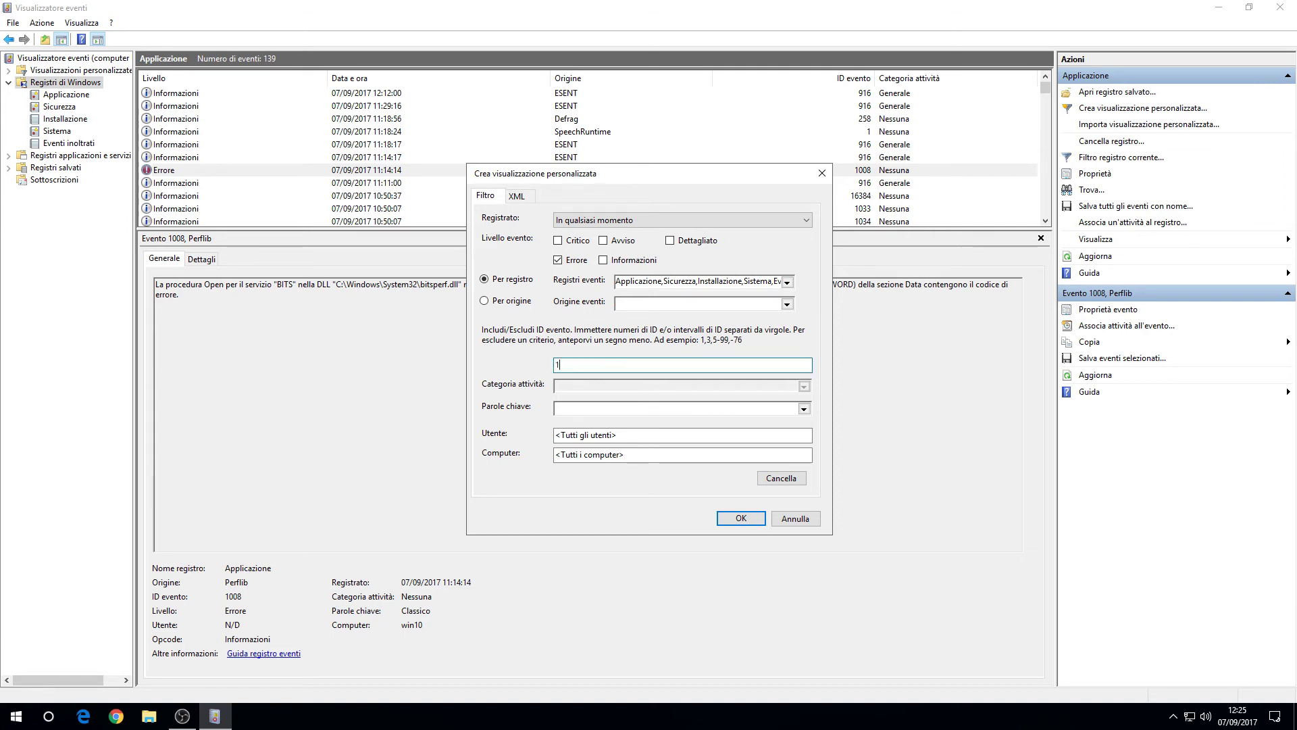
pyautogui.write('1008')
pyautogui.click(722, 521)
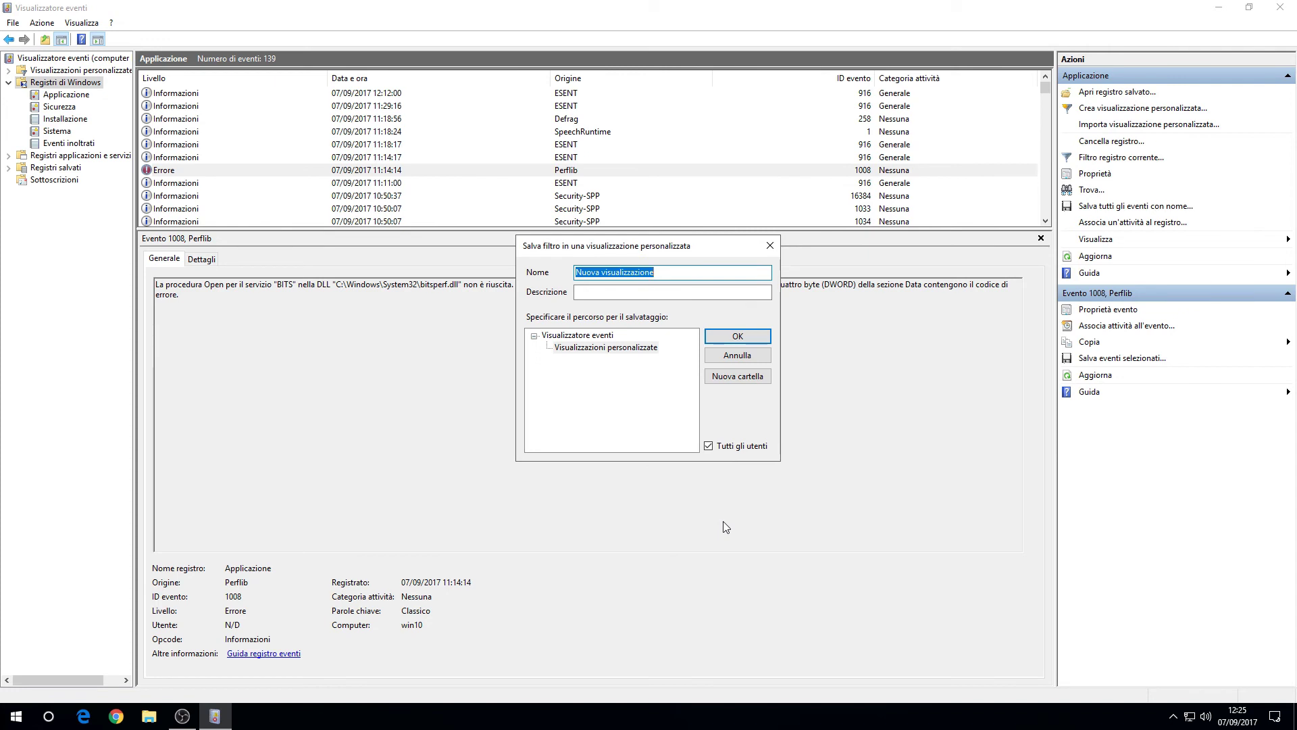
pyautogui.write('nuovo')
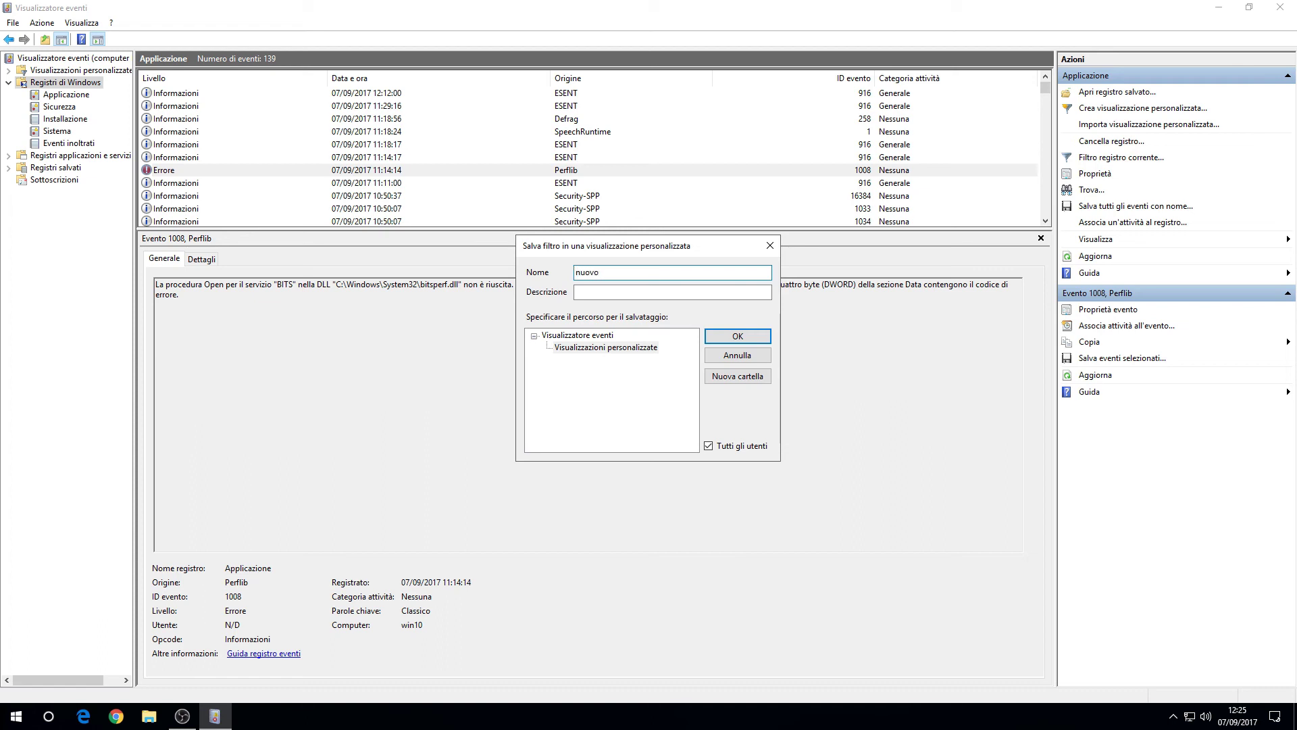
pyautogui.press('Return')
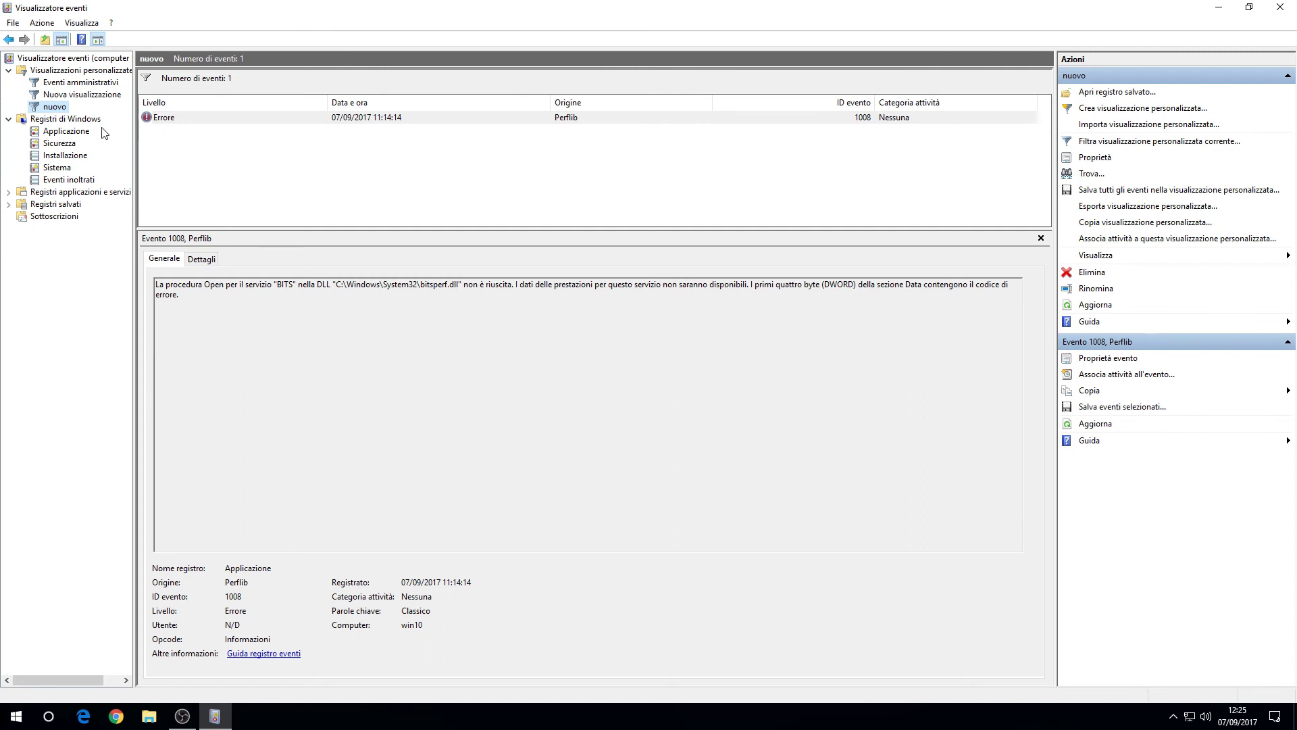
# Clear the Applicazione log, first saving its events to Documenti as an .evtx event file named "salva".
pyautogui.click(81, 135)
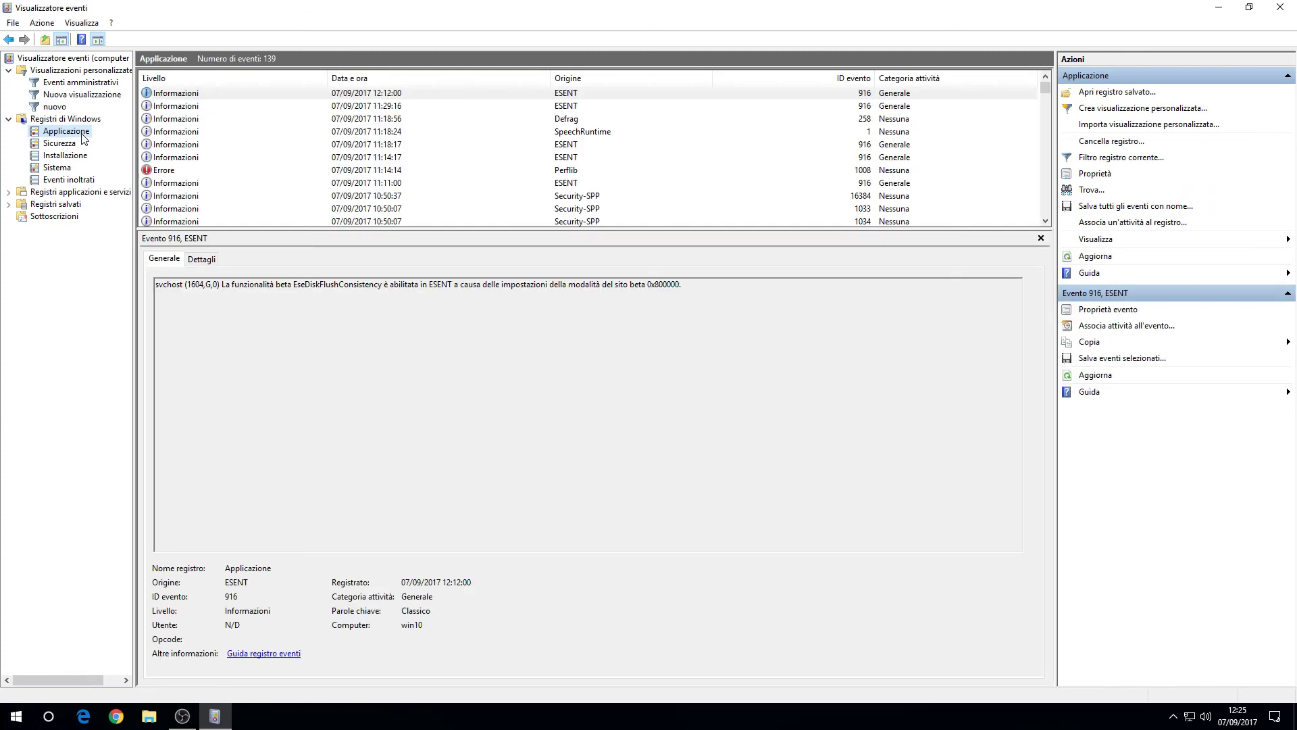
pyautogui.rightClick(83, 131)
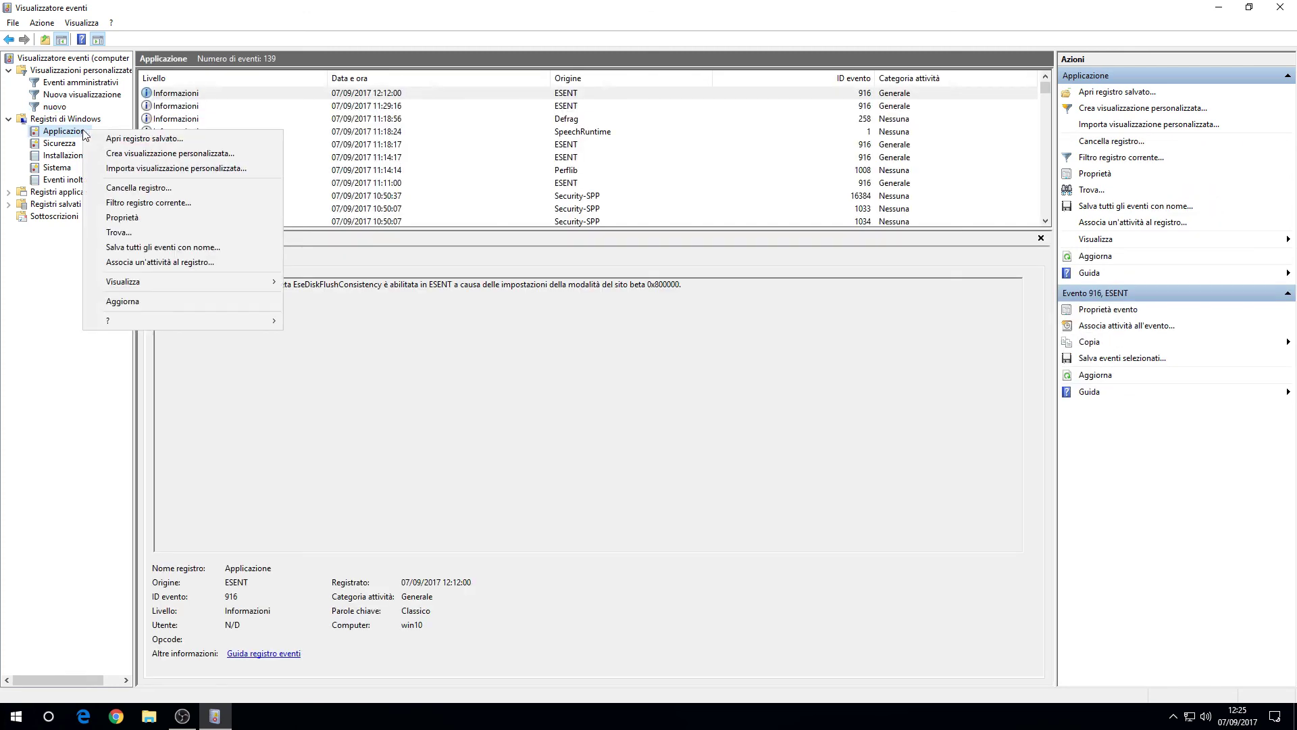
pyautogui.click(119, 188)
pyautogui.click(197, 163)
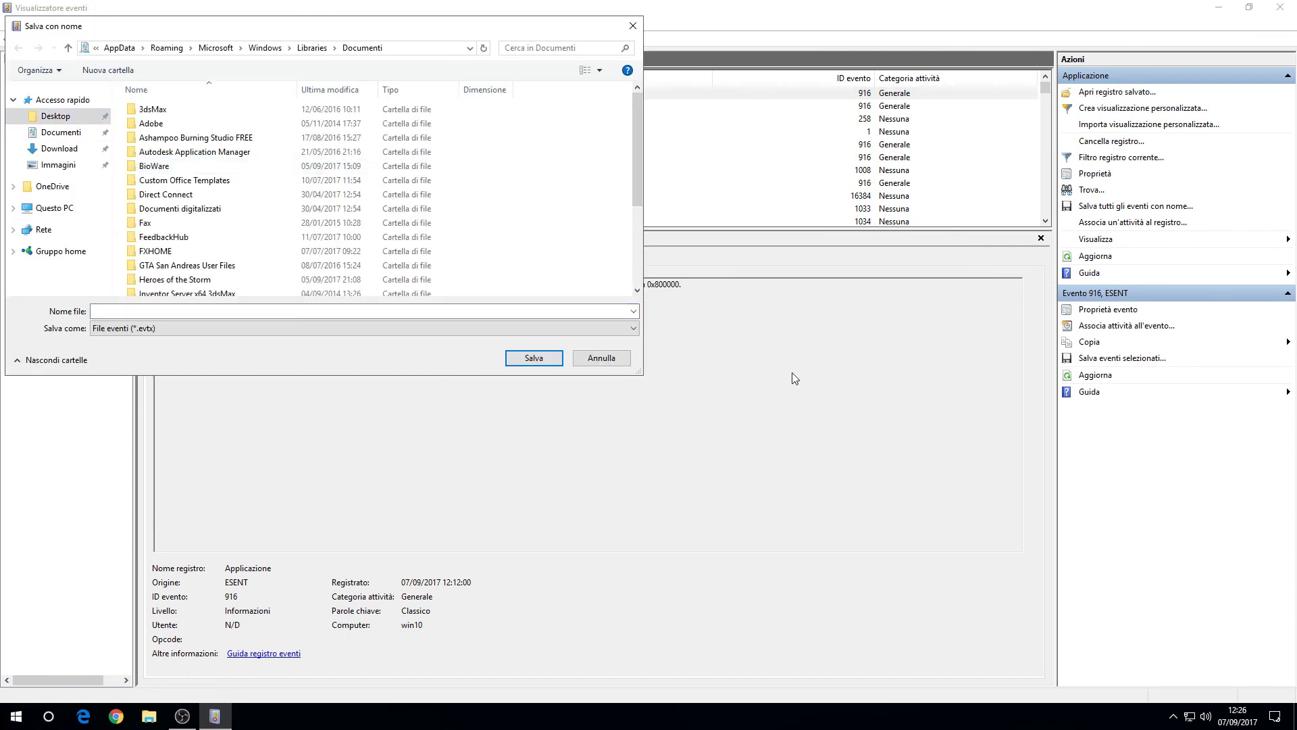
pyautogui.write('sdsd')
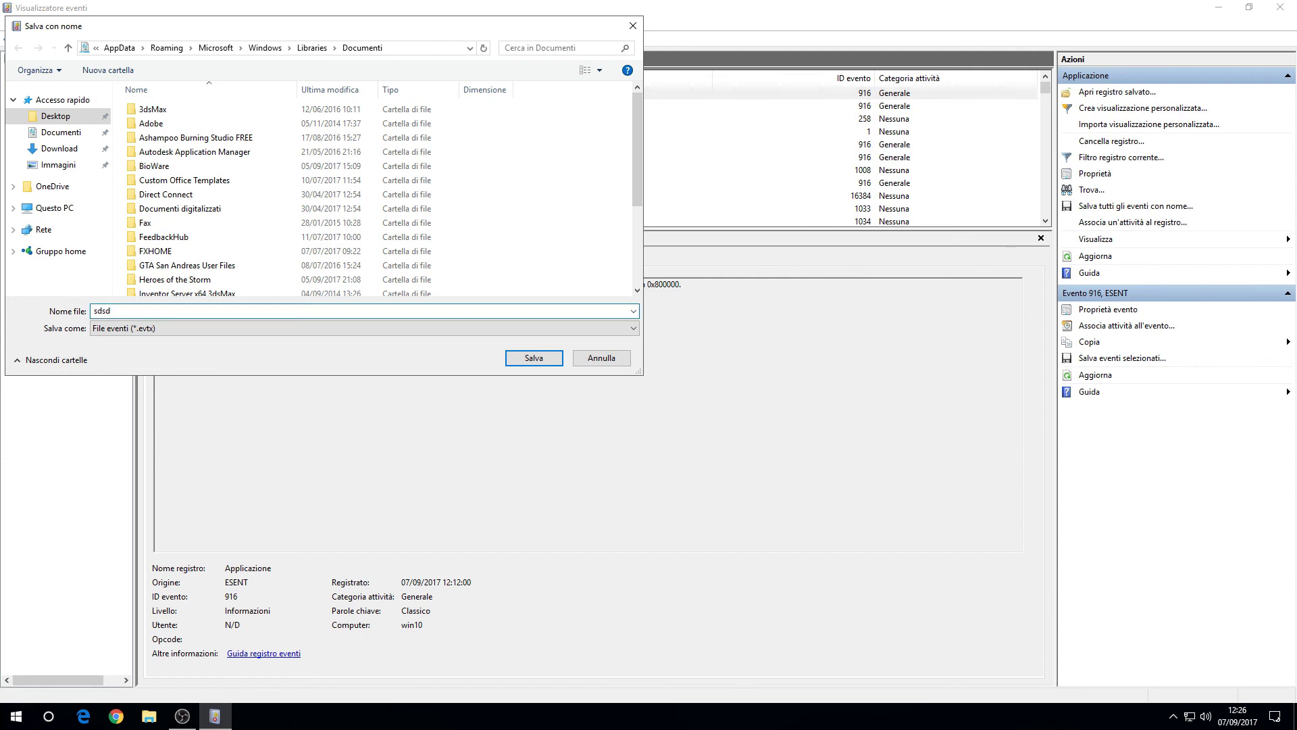
pyautogui.hotkey('ctrl', 'a')
pyautogui.write('salva')
pyautogui.press('Return')
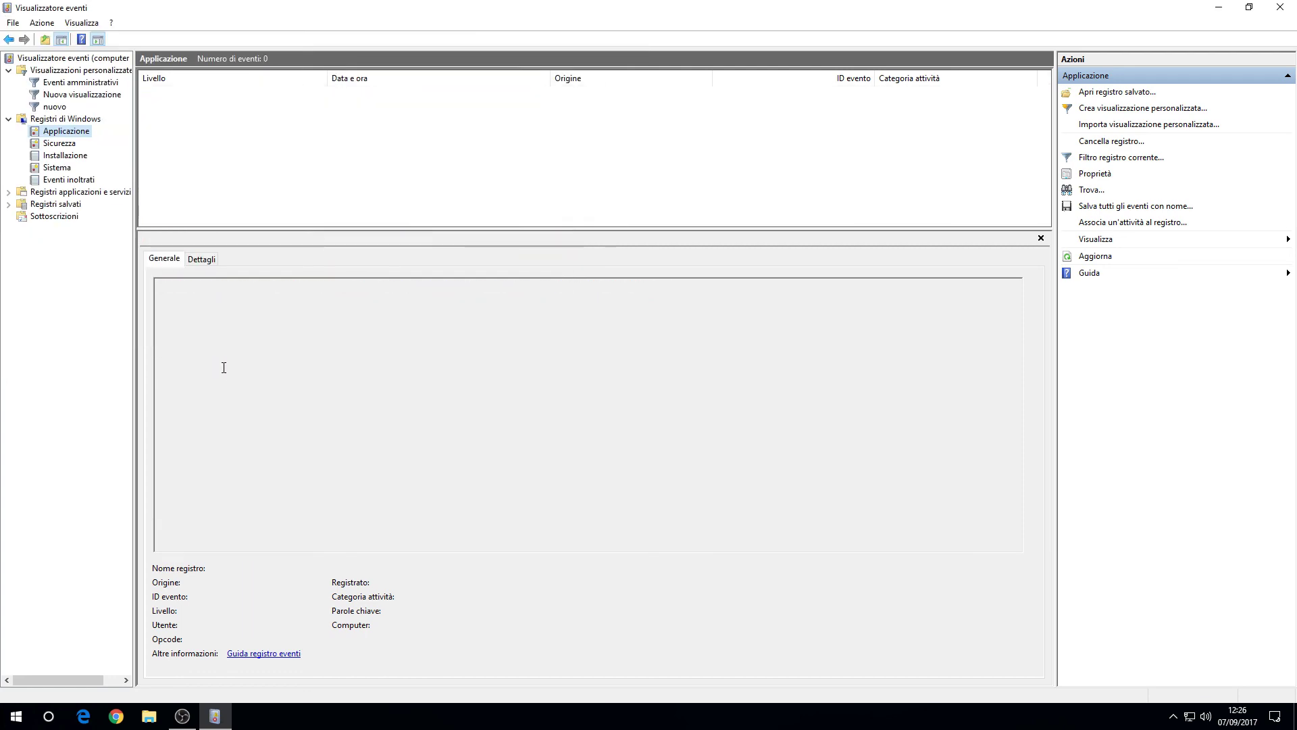